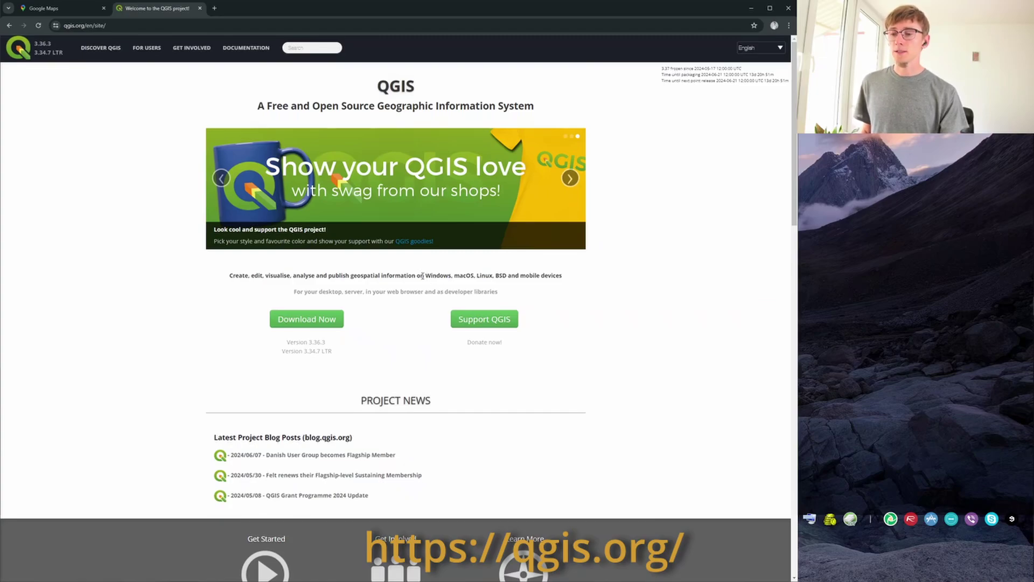
Look over the supported platforms on the qgis.org download page, then bring up the NYC_addresses spreadsheet.
{"action": "left_click_drag", "start_coordinate": [426, 275], "coordinate": [483, 276]}
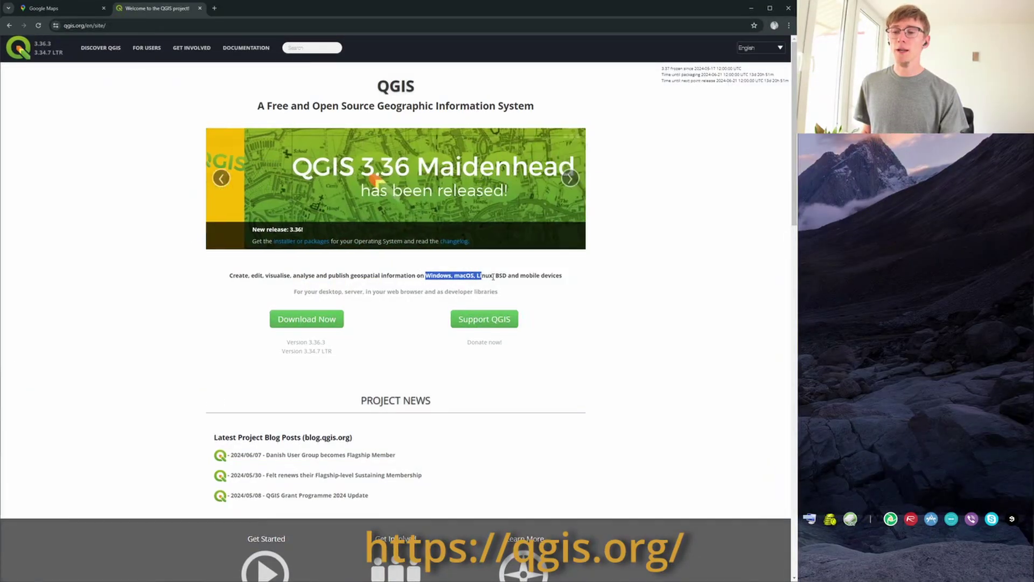
{"action": "left_click", "coordinate": [458, 286]}
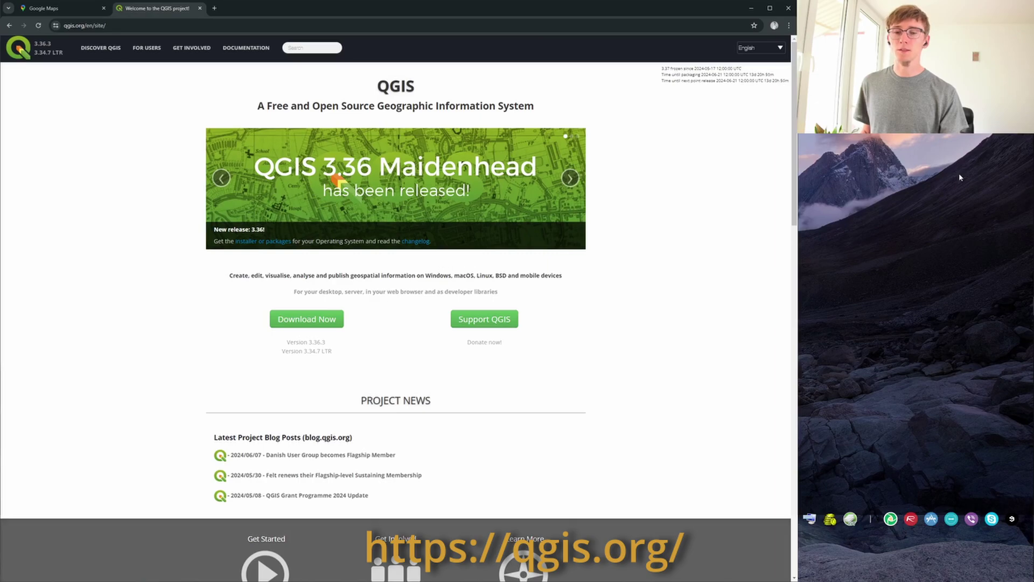
{"action": "mouse_move", "coordinate": [1023, 287]}
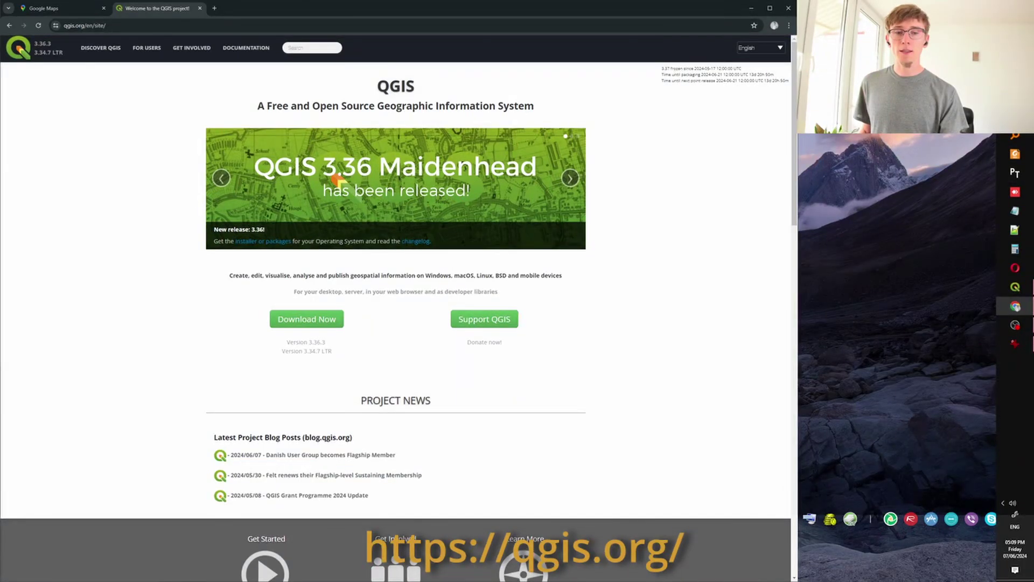
{"action": "left_click", "coordinate": [1015, 97]}
Review the StreetName through Country columns of the address table.
{"action": "left_click", "coordinate": [344, 324]}
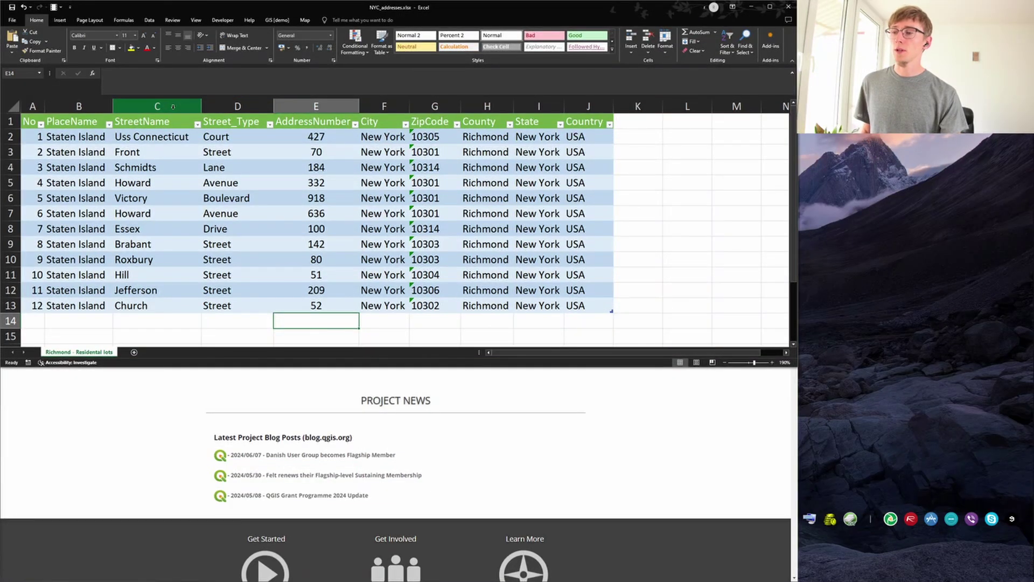
{"action": "left_click", "coordinate": [172, 106]}
{"action": "left_click_drag", "start_coordinate": [172, 109], "coordinate": [421, 105]}
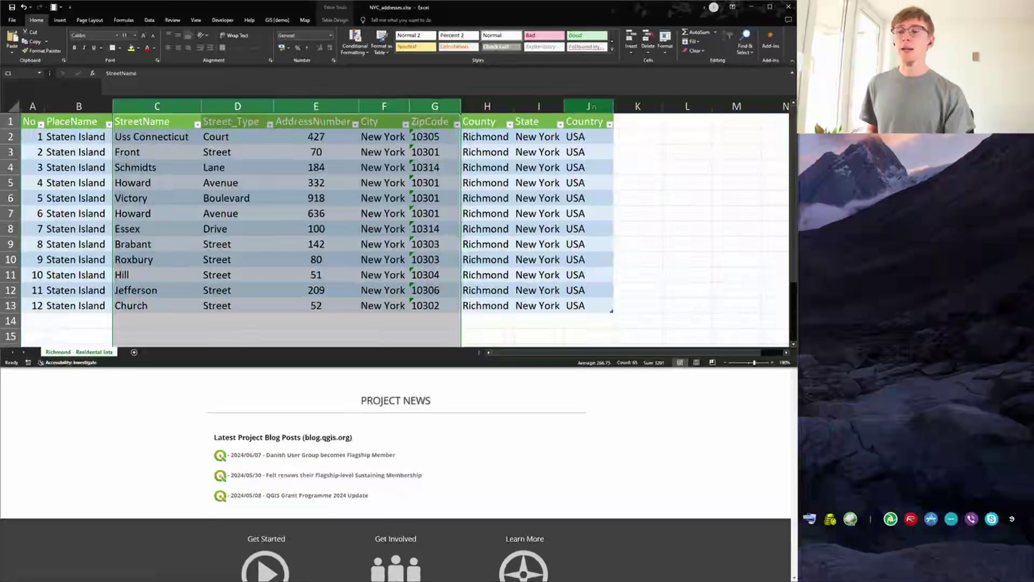
{"action": "left_click", "coordinate": [593, 106]}
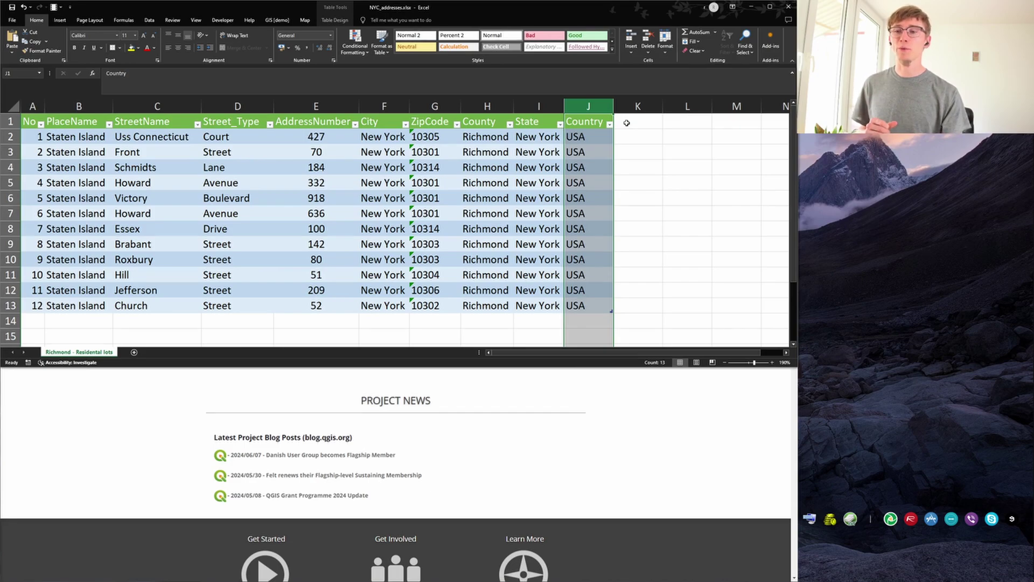
Enter the header 'Address' in cell K1 to extend the table to column K.
{"action": "left_click", "coordinate": [626, 123]}
{"action": "left_click", "coordinate": [585, 79]}
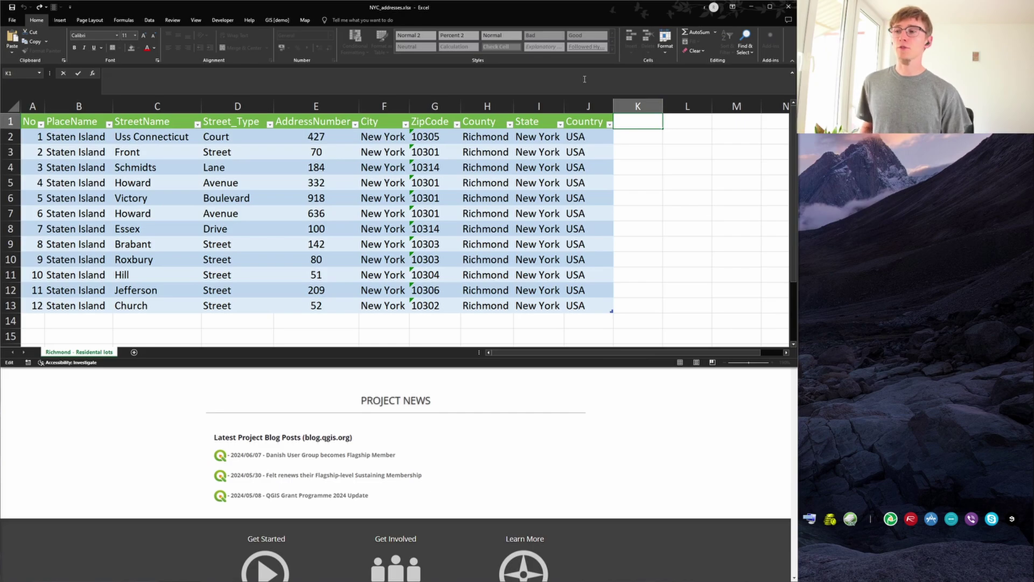
{"action": "type", "text": "add"}
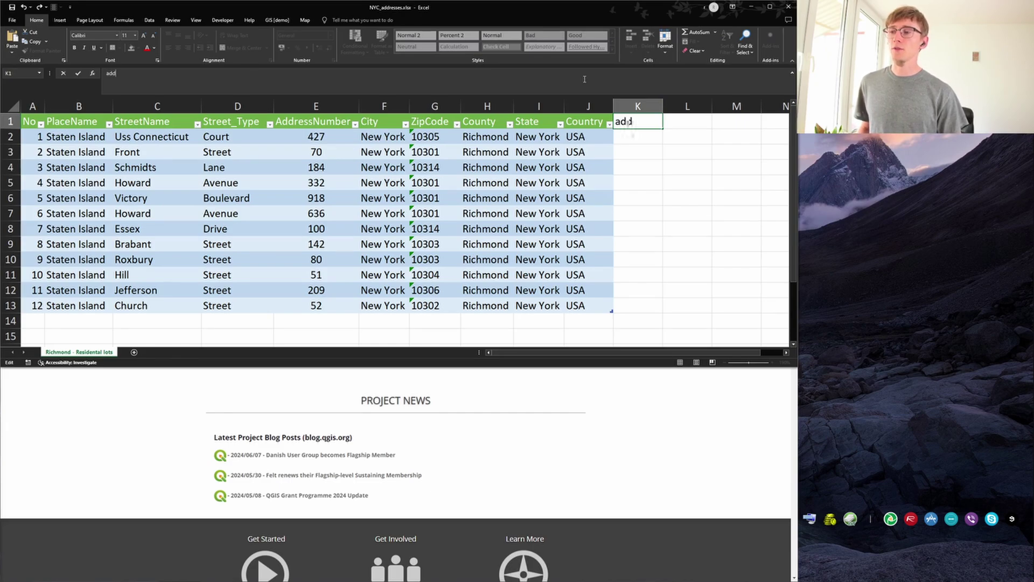
{"action": "key", "text": "BackSpace"}
{"action": "key", "text": "BackSpace"}
{"action": "key", "text": "BackSpace"}
{"action": "type", "text": "Addr"}
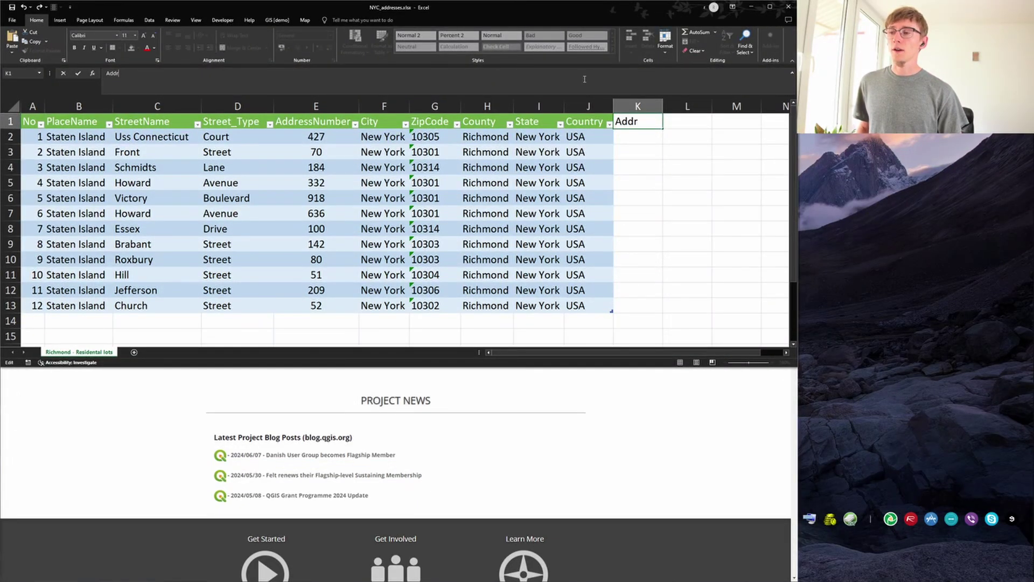
{"action": "type", "text": "ess"}
{"action": "key", "text": "Return"}
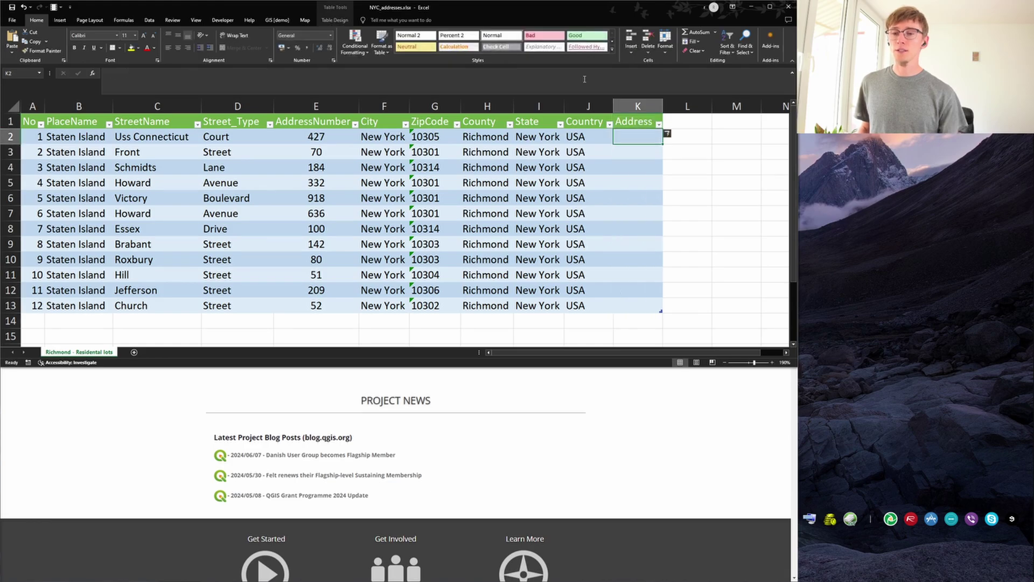
{"action": "key", "text": "F2"}
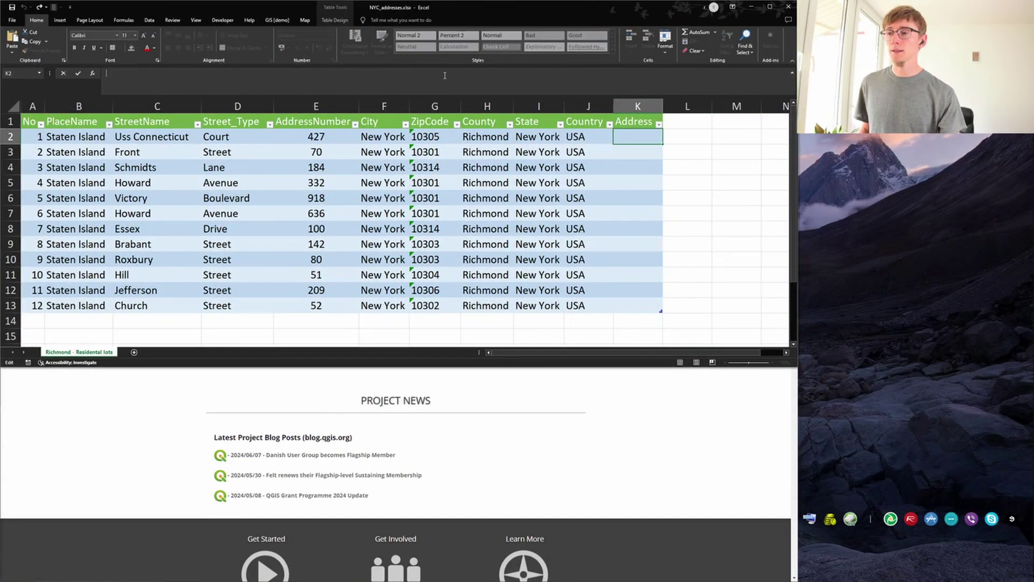
Start a =CONCAT( formula in K2 joining StreetName and Street_Type with " " separators.
{"action": "left_click", "coordinate": [1017, 343]}
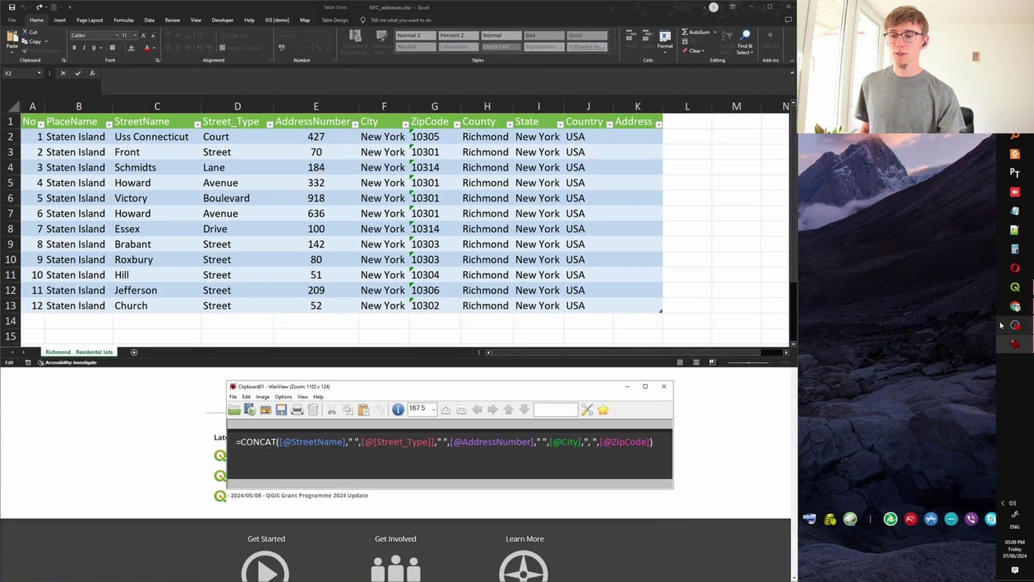
{"action": "left_click", "coordinate": [425, 78]}
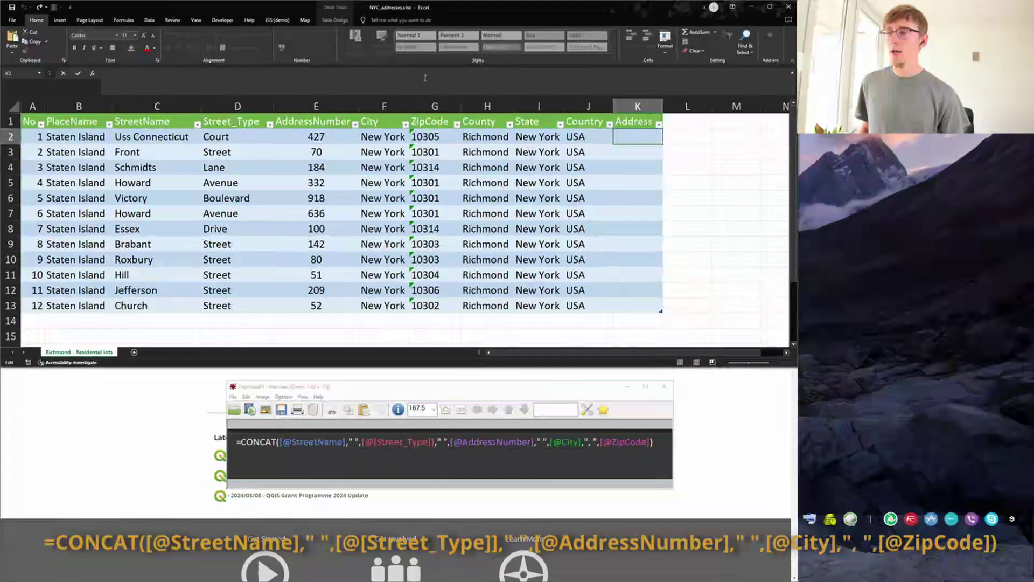
{"action": "type", "text": "=CONCAT"}
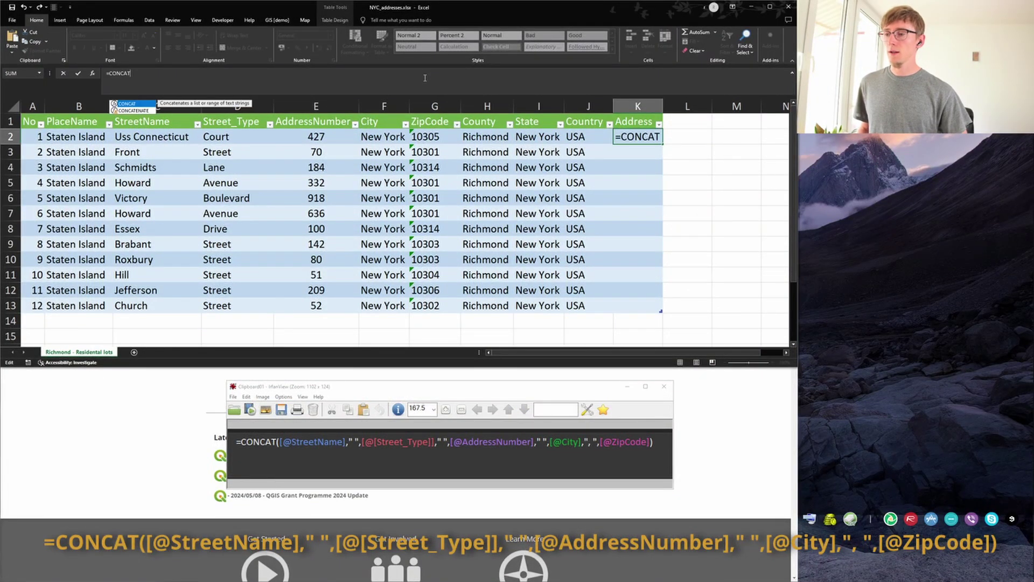
{"action": "type", "text": "("}
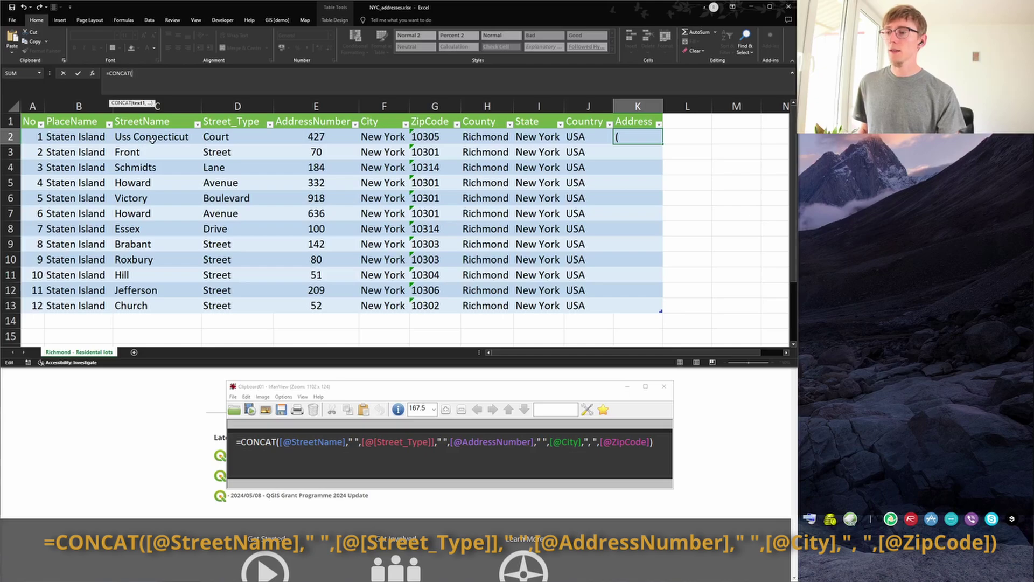
{"action": "left_click", "coordinate": [152, 138]}
{"action": "type", "text": ",\""}
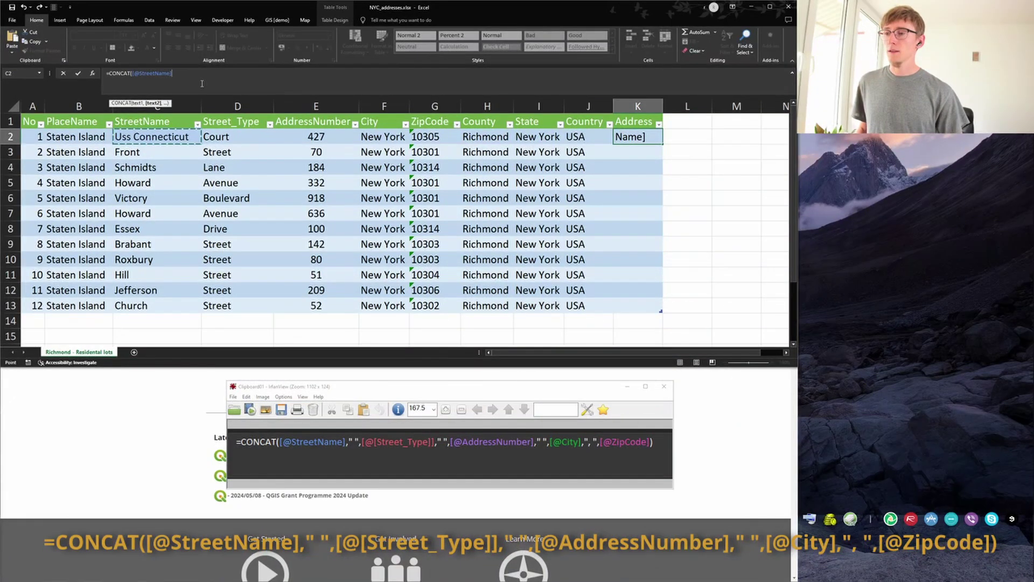
{"action": "type", "text": " \","}
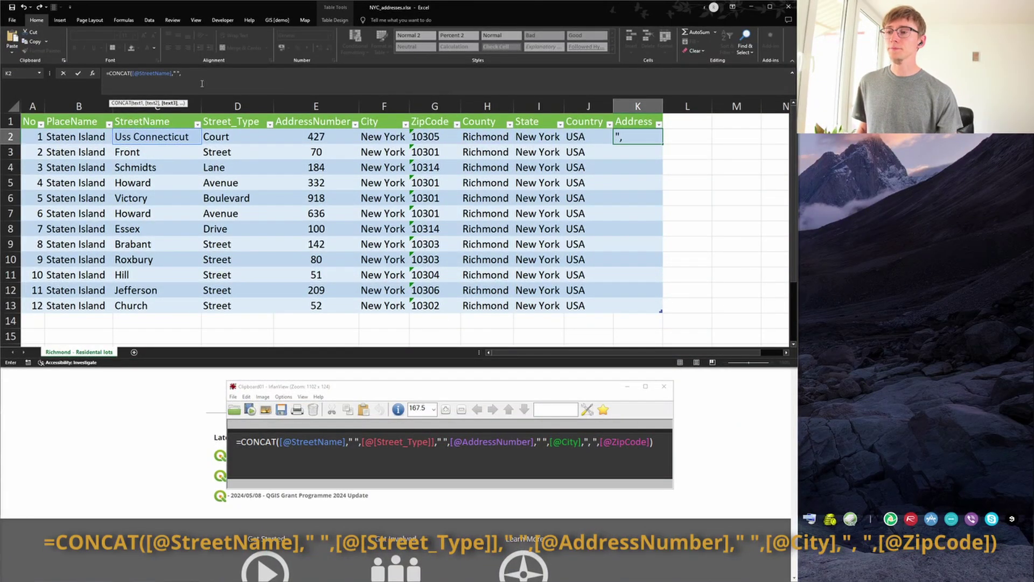
{"action": "left_click", "coordinate": [230, 138]}
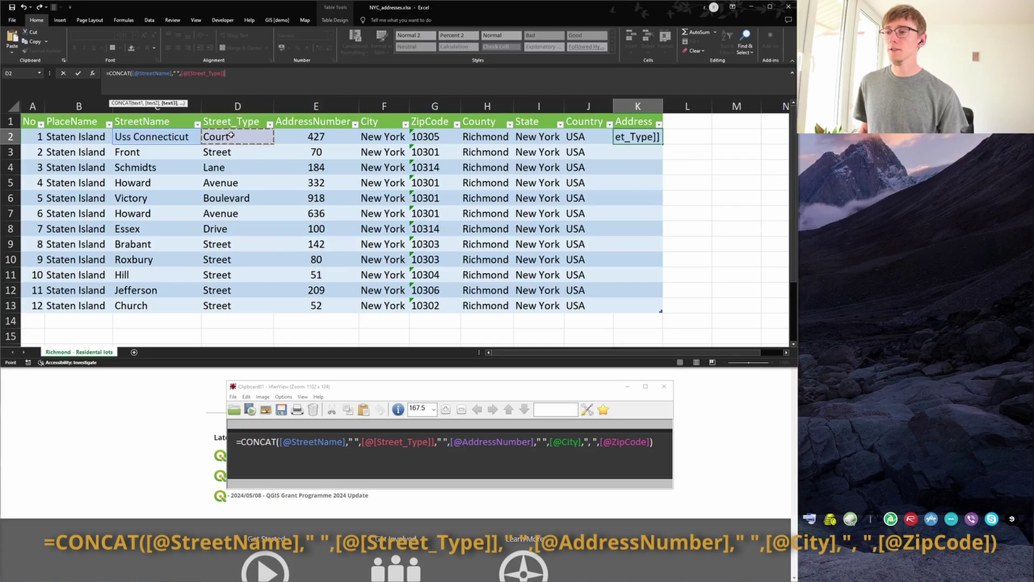
{"action": "type", "text": ",\""}
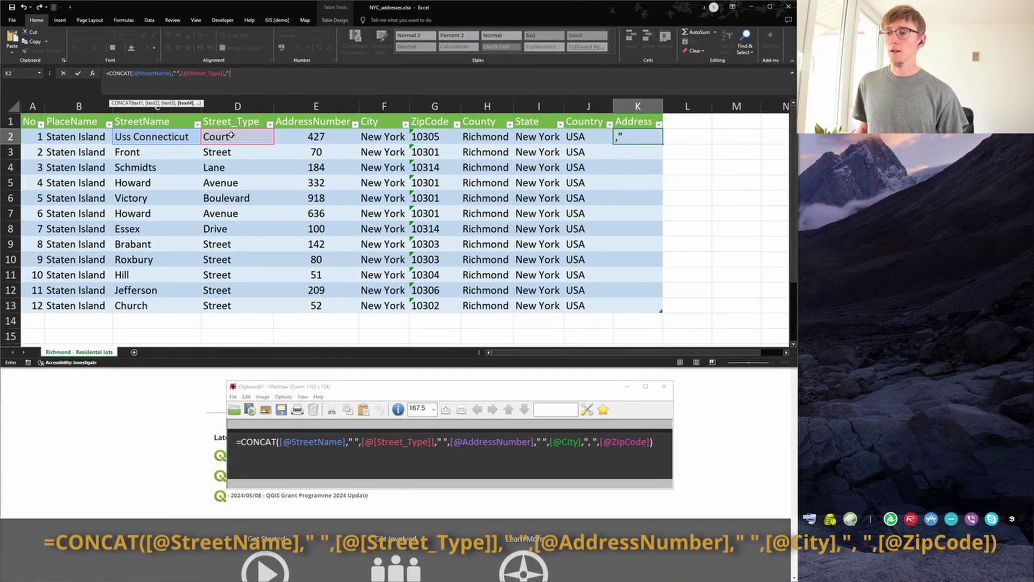
{"action": "type", "text": " \","}
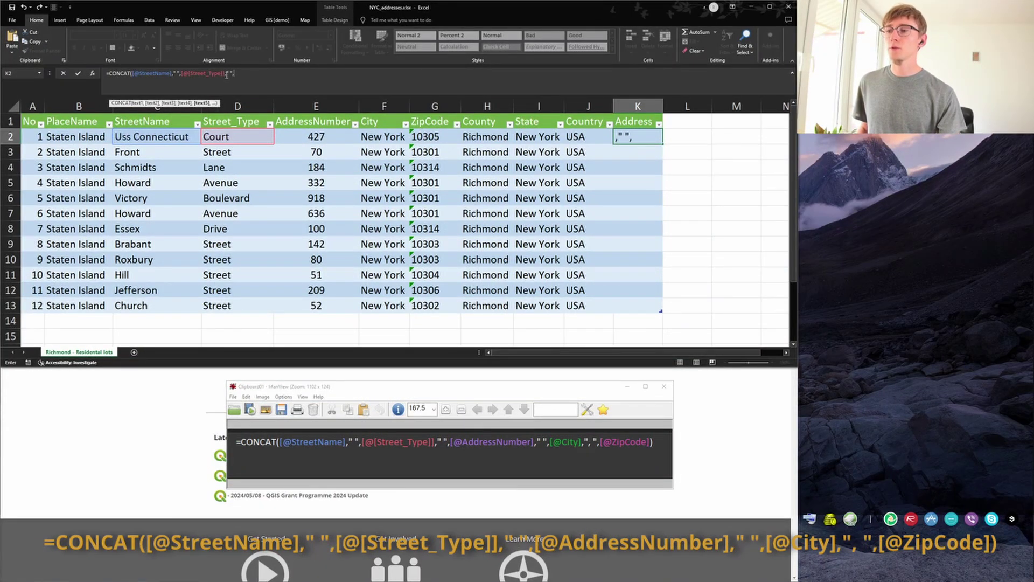
Append AddressNumber, City and ZipCode with " " and ", " separators, filling all 12 rows.
{"action": "left_click", "coordinate": [226, 73]}
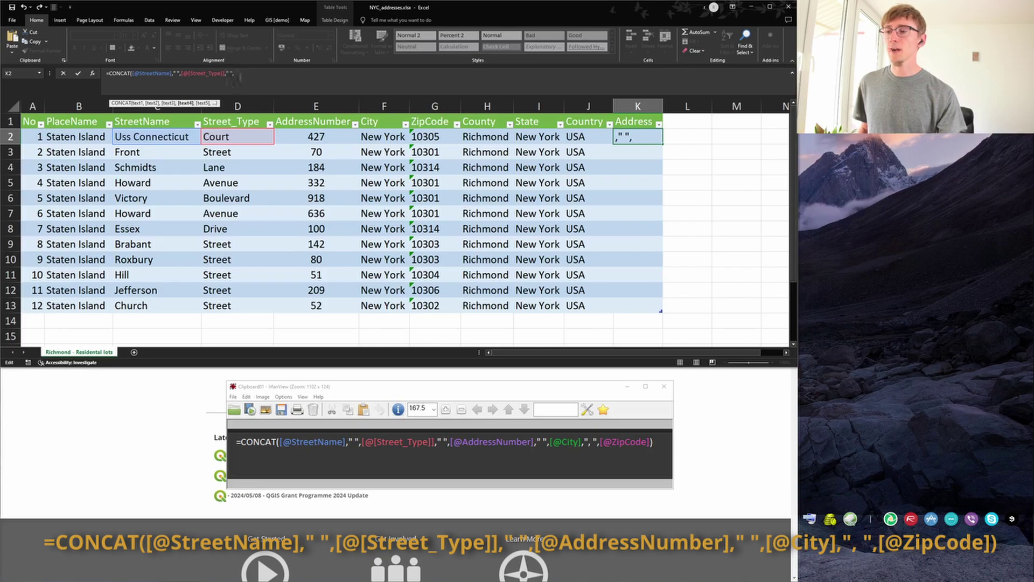
{"action": "left_click", "coordinate": [240, 75]}
{"action": "left_click", "coordinate": [321, 139]}
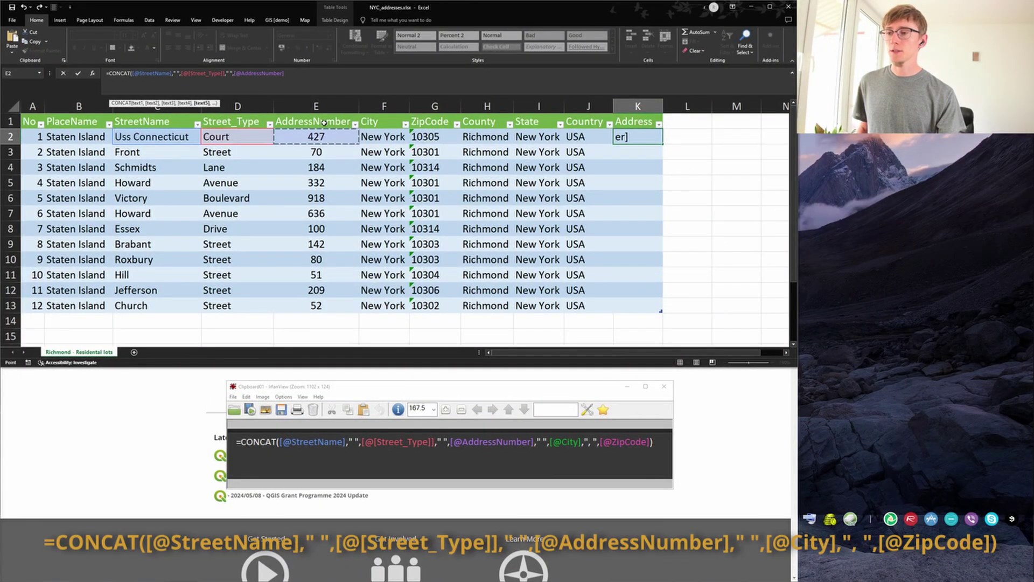
{"action": "type", "text": ",\" \","}
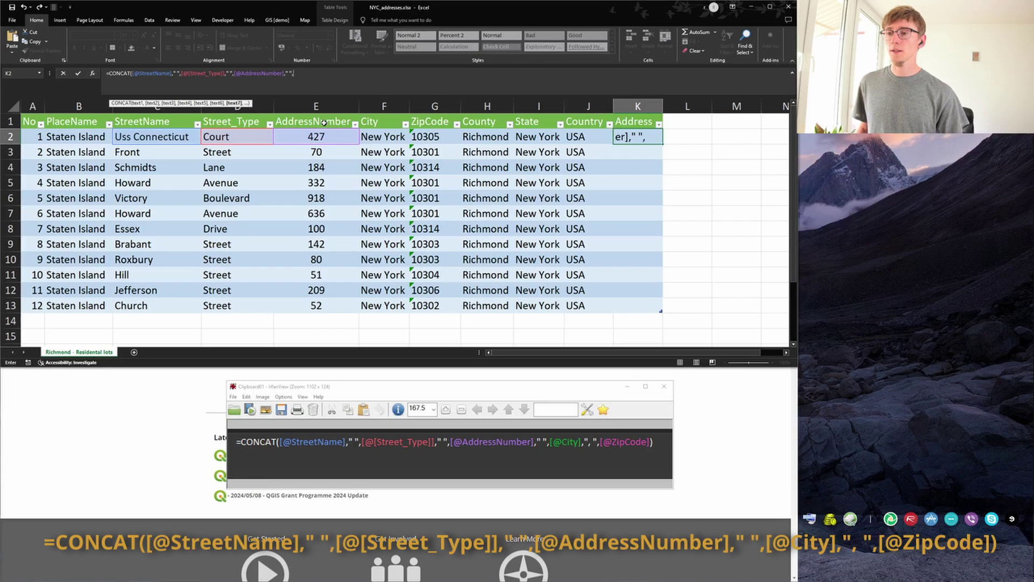
{"action": "left_click", "coordinate": [384, 136]}
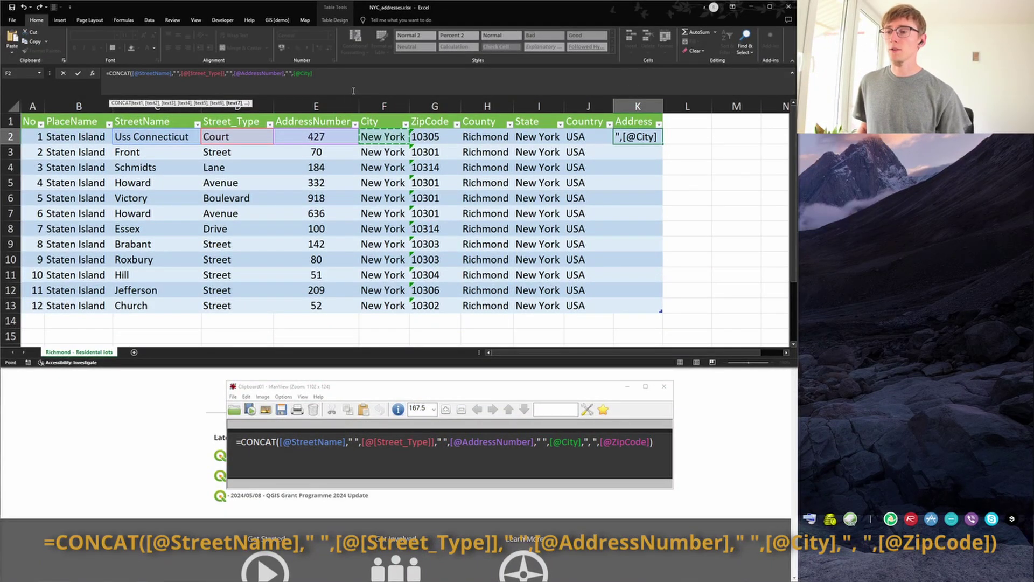
{"action": "type", "text": ",\","}
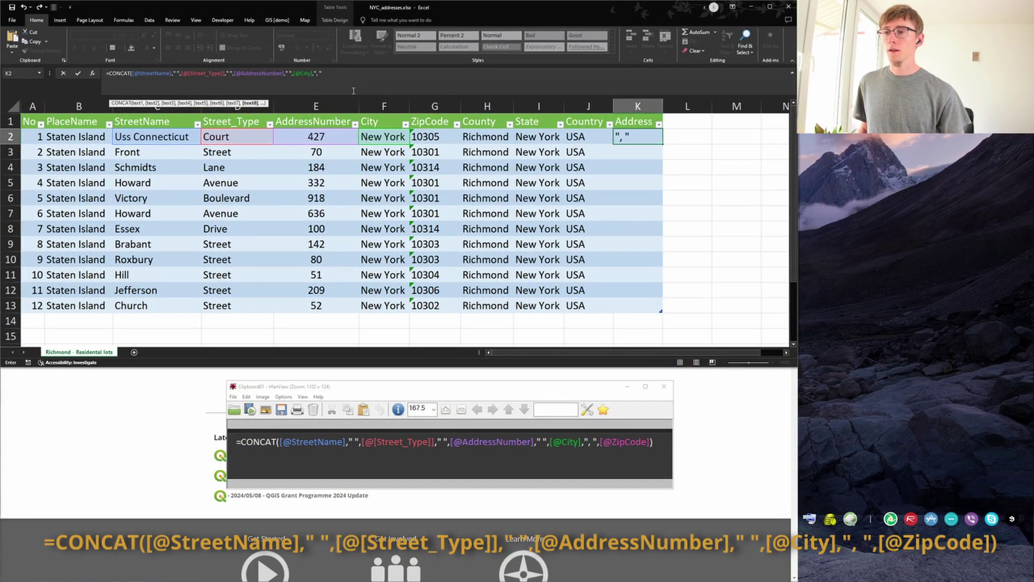
{"action": "type", "text": "\","}
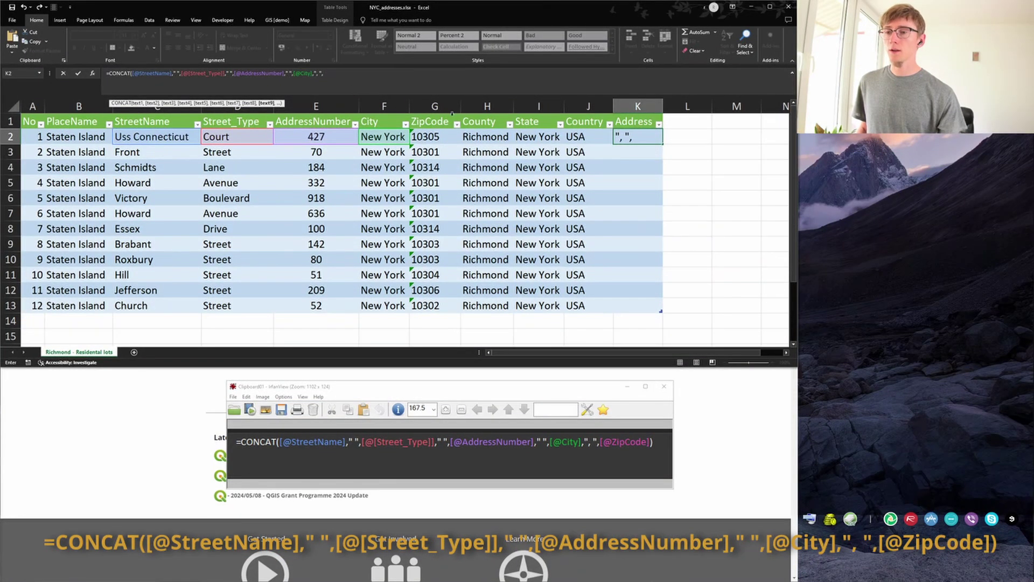
{"action": "left_click", "coordinate": [438, 137]}
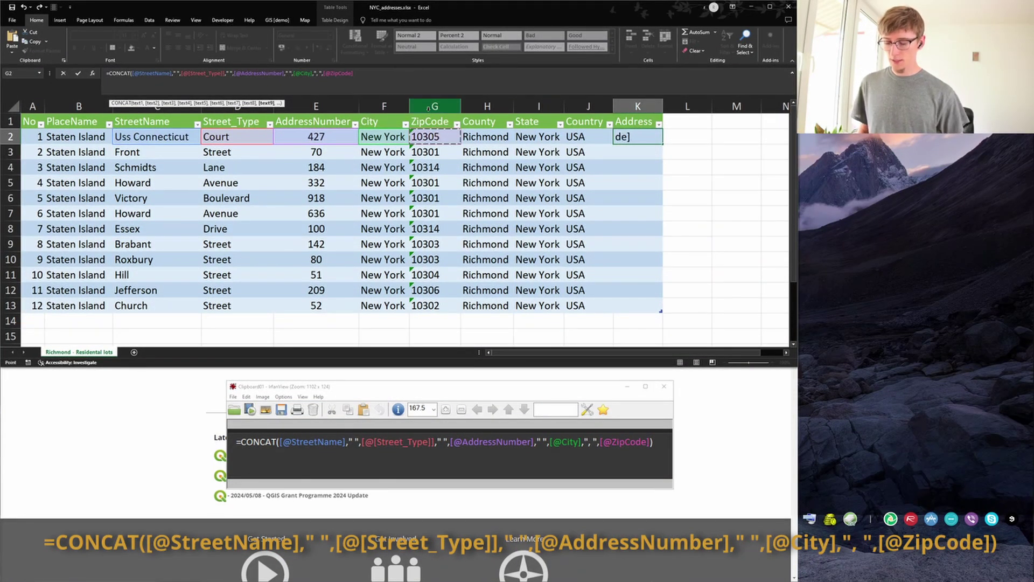
{"action": "key", "text": "Return"}
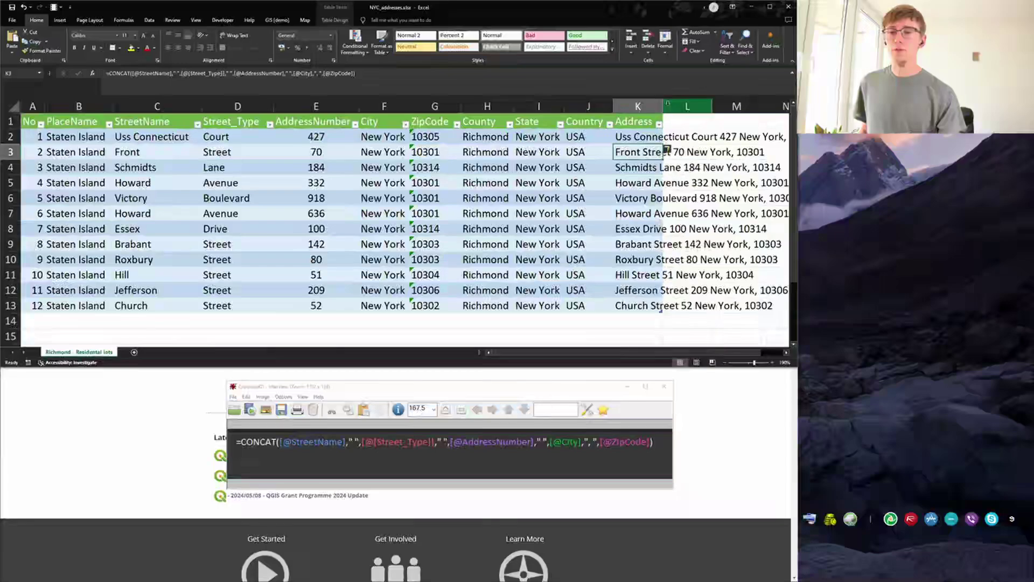
{"action": "double_click", "coordinate": [663, 106]}
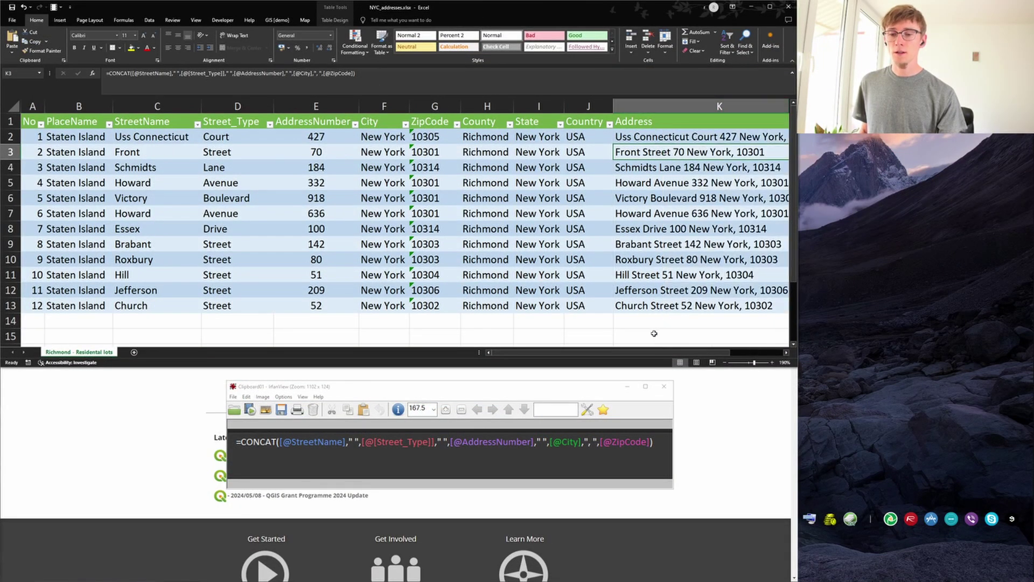
{"action": "scroll", "coordinate": [654, 334], "scroll_direction": "right", "scroll_amount": 2}
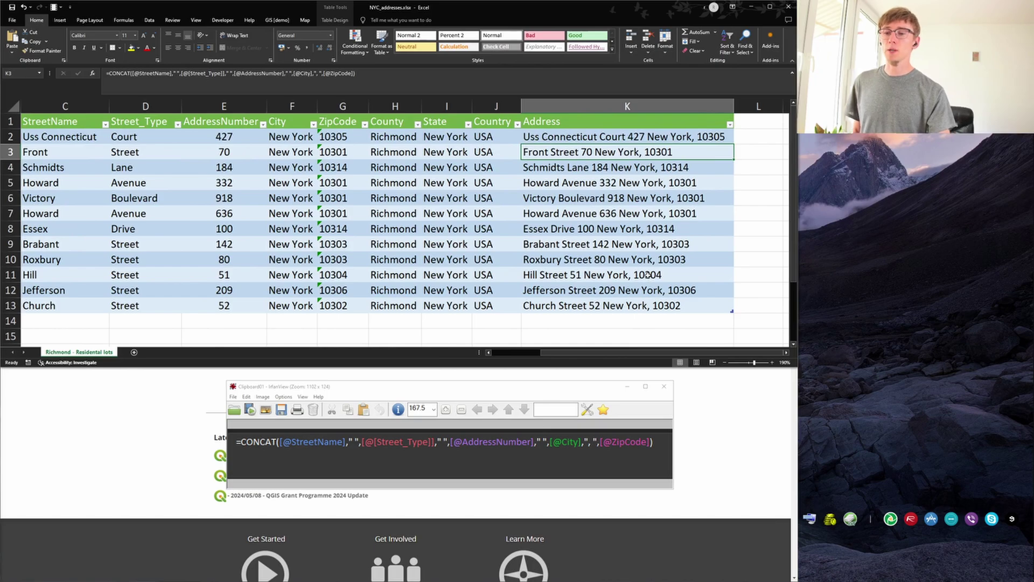
{"action": "left_click", "coordinate": [634, 215]}
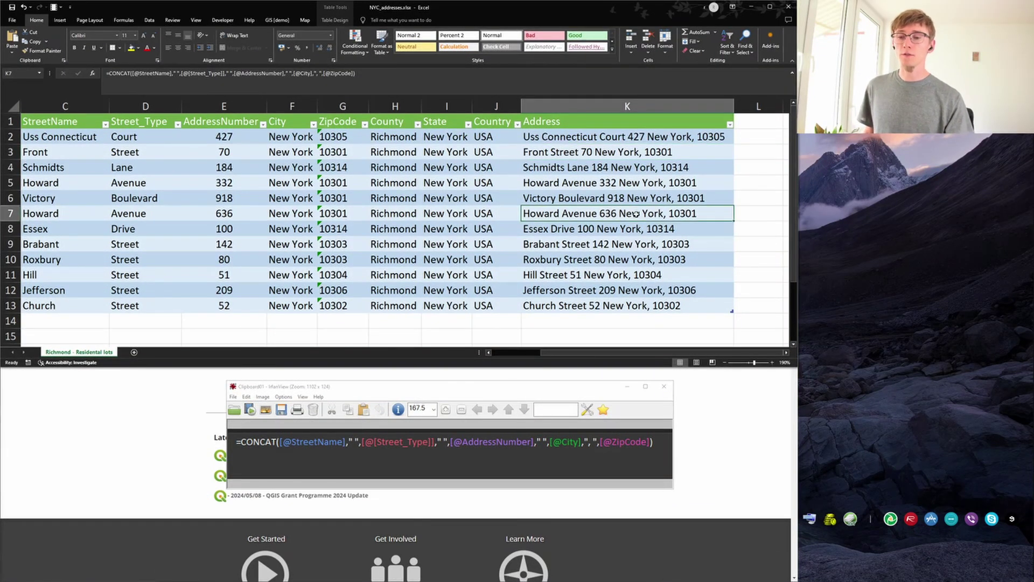
{"action": "key", "text": "ctrl+c"}
{"action": "mouse_move", "coordinate": [1033, 211]}
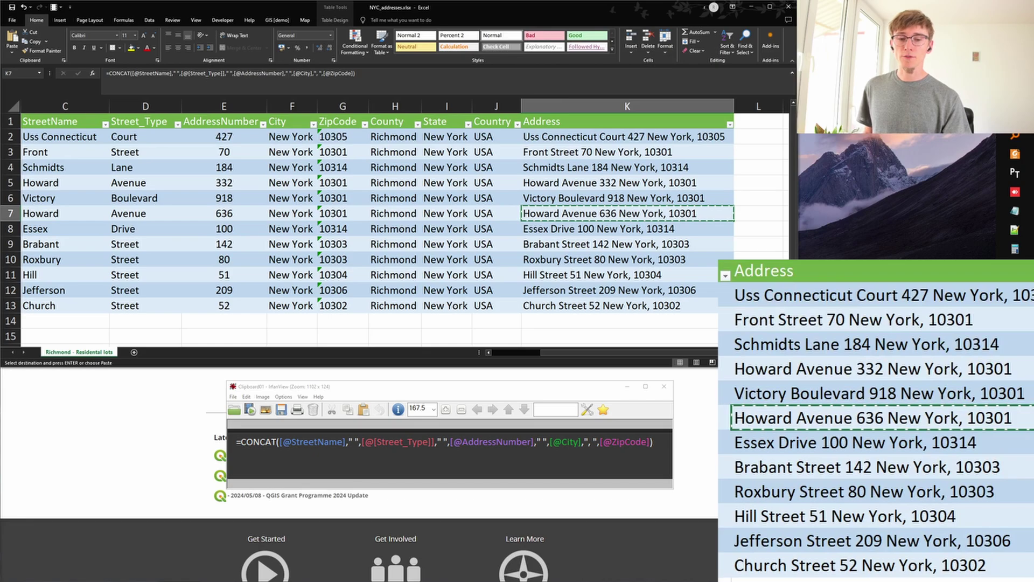
{"action": "left_click", "coordinate": [1015, 306]}
{"action": "left_click", "coordinate": [53, 9]}
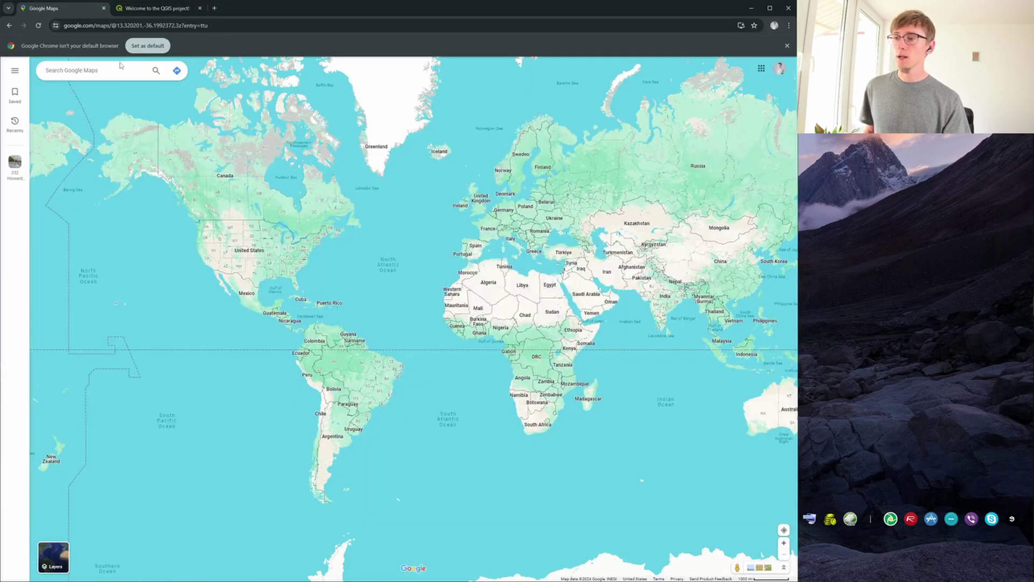
{"action": "left_click", "coordinate": [120, 65]}
{"action": "key", "text": "ctrl+v"}
{"action": "key", "text": "Return"}
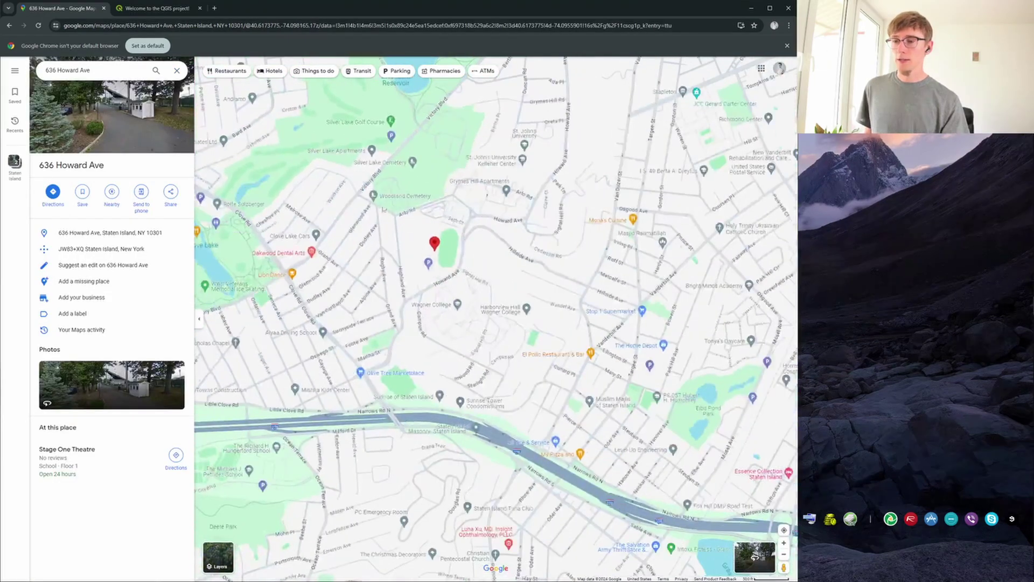
{"action": "left_click", "coordinate": [1015, 116]}
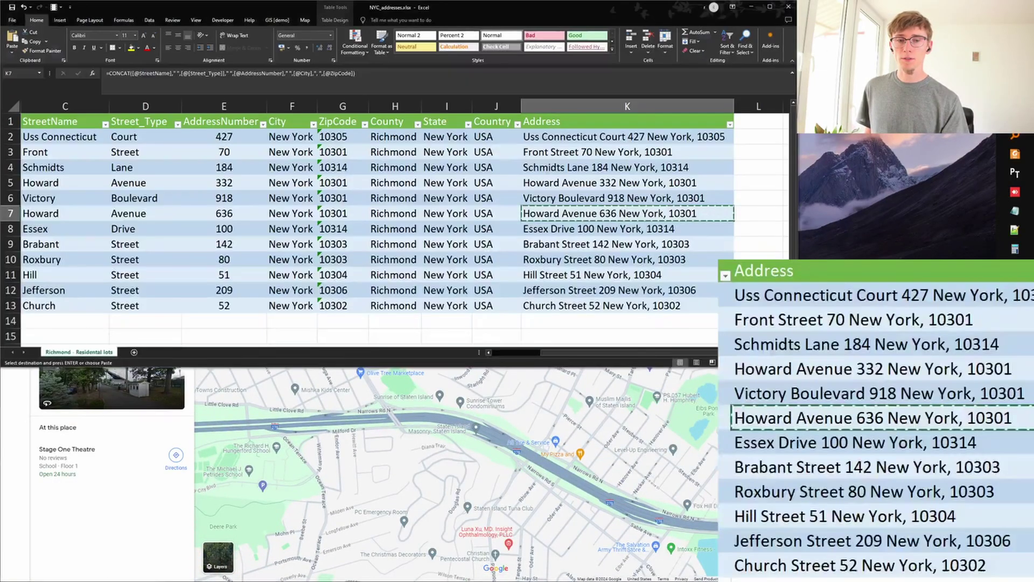
{"action": "left_click", "coordinate": [900, 443]}
{"action": "key", "text": "ctrl+c"}
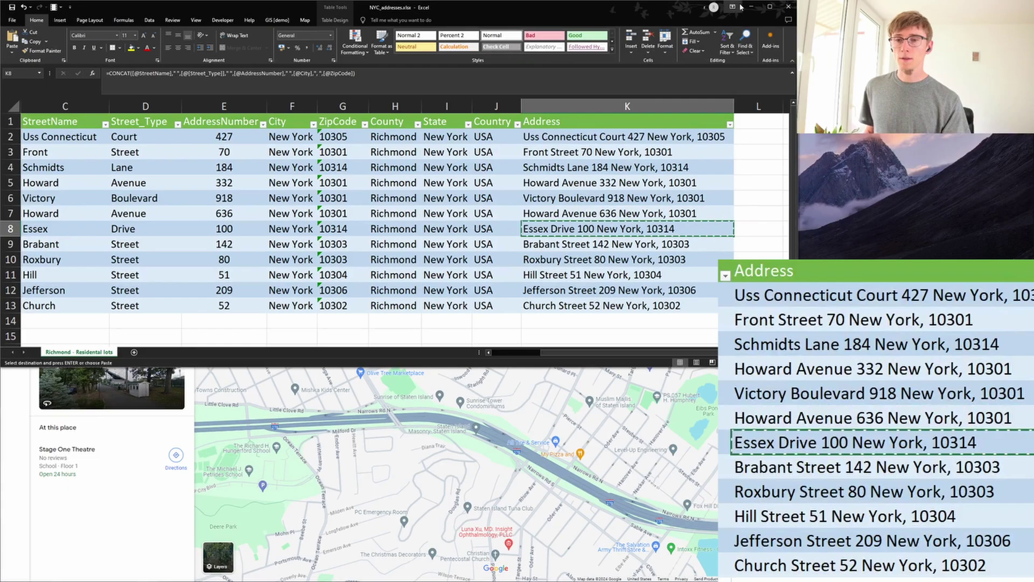
{"action": "left_click", "coordinate": [751, 6]}
{"action": "left_click", "coordinate": [115, 69]}
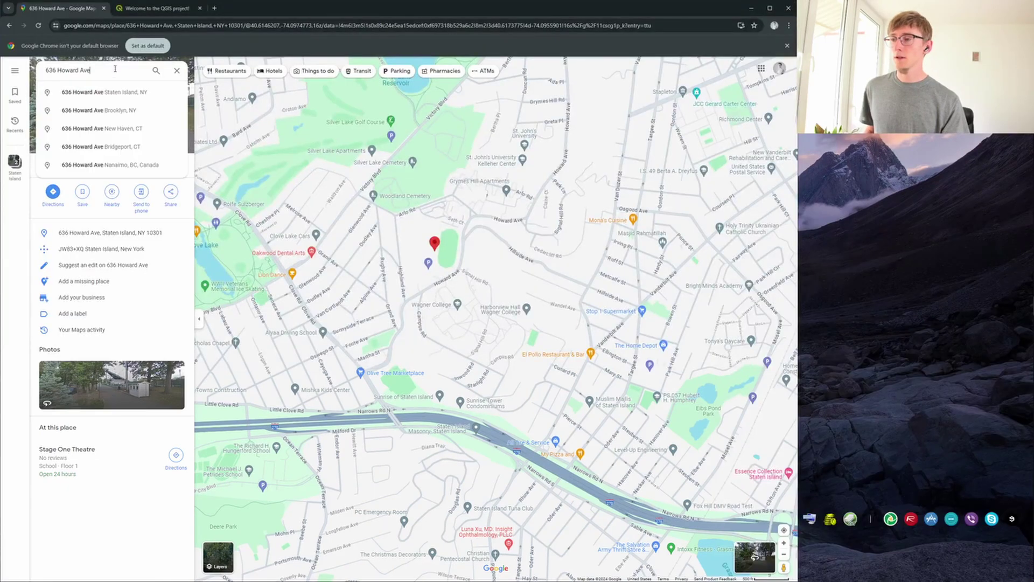
{"action": "key", "text": "ctrl+a"}
{"action": "key", "text": "ctrl+v"}
{"action": "key", "text": "Return"}
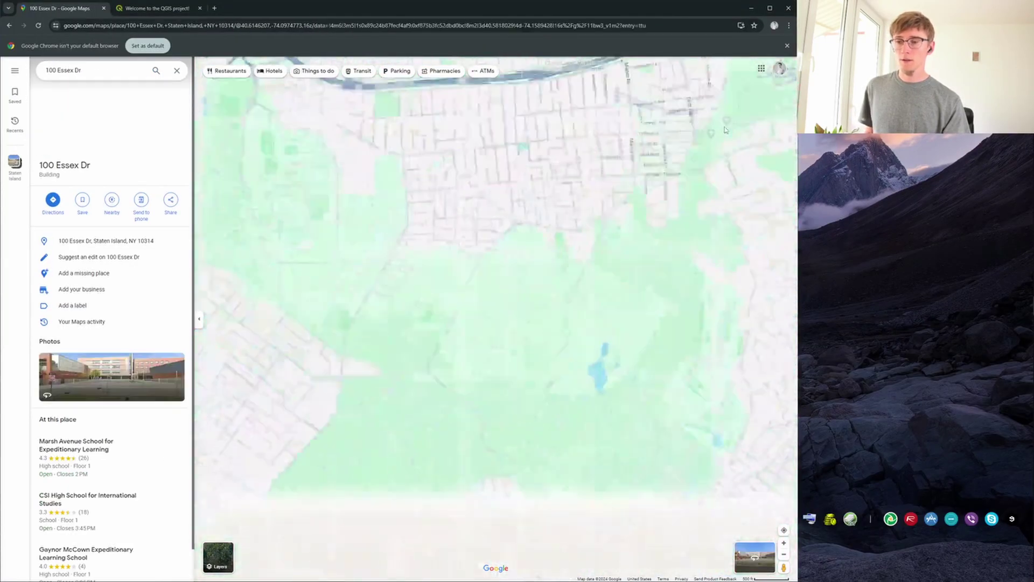
{"action": "mouse_move", "coordinate": [1033, 323]}
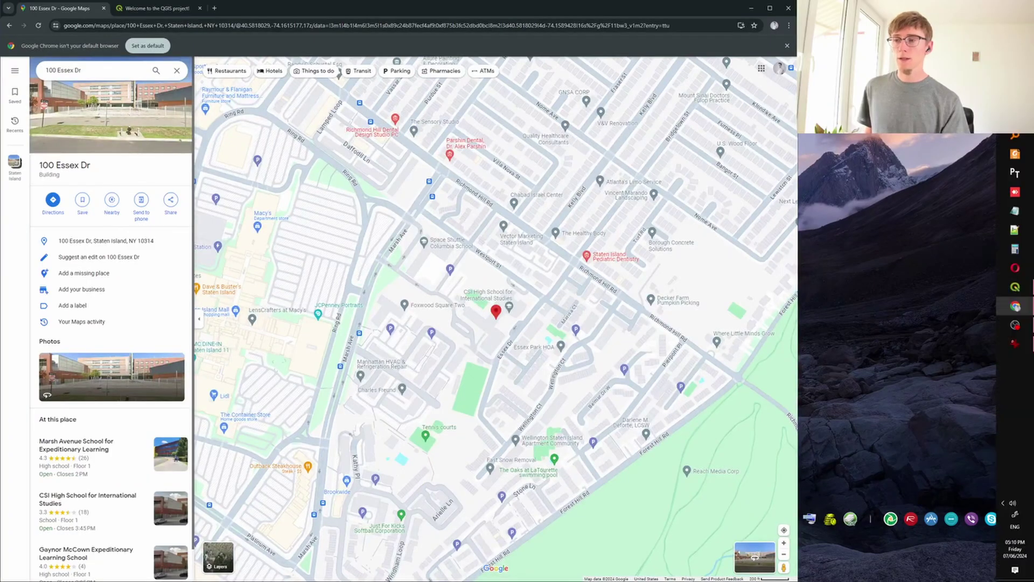
{"action": "left_click", "coordinate": [1015, 97]}
{"action": "left_click", "coordinate": [631, 260]}
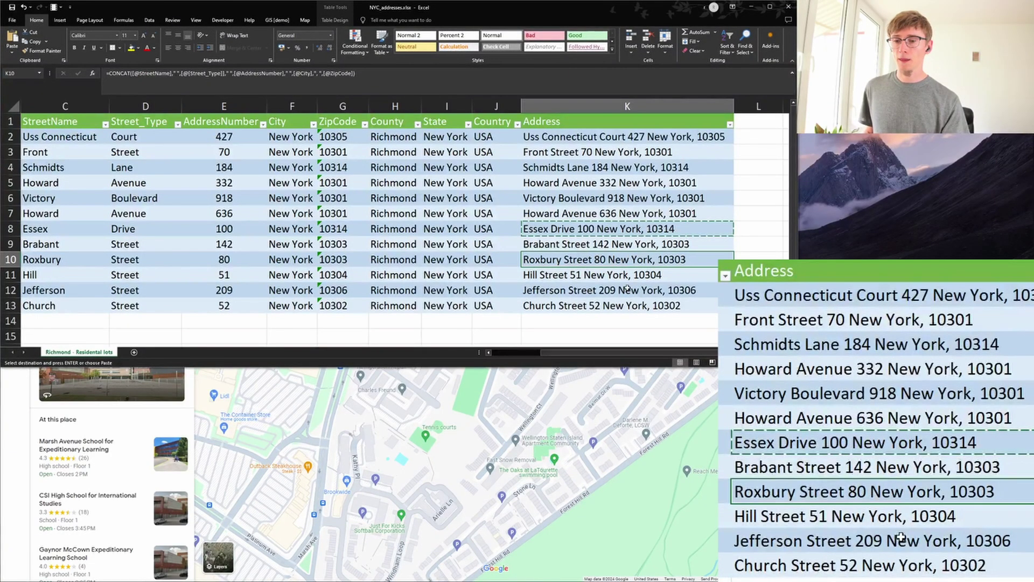
{"action": "left_click", "coordinate": [627, 290]}
{"action": "left_click", "coordinate": [752, 7]}
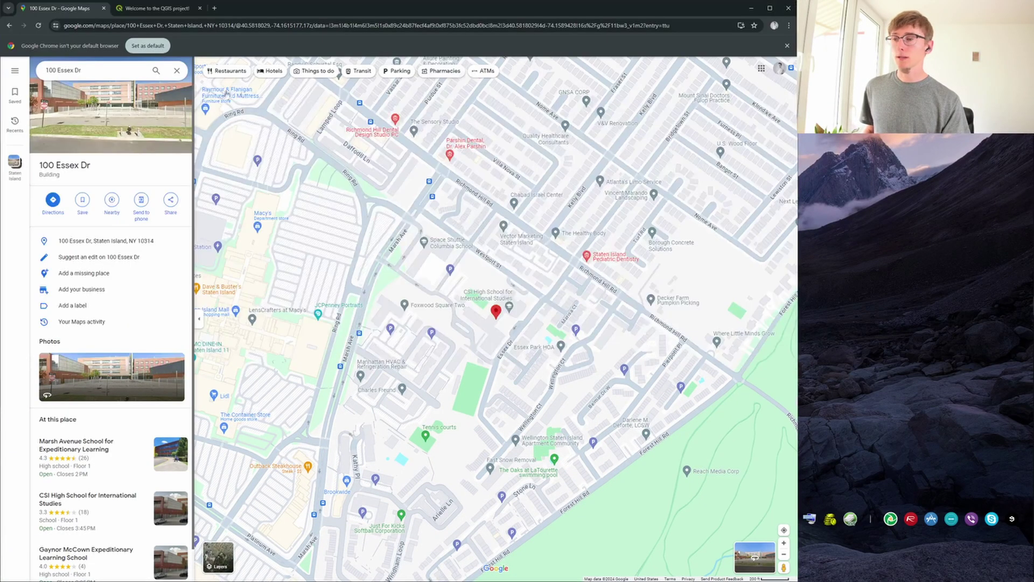
{"action": "left_click", "coordinate": [109, 70]}
{"action": "key", "text": "ctrl+v"}
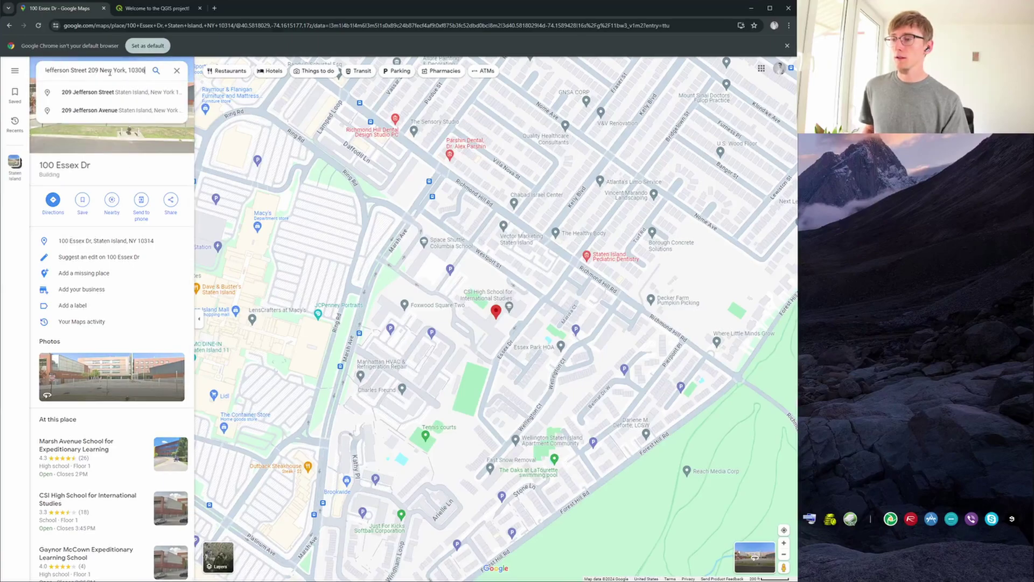
{"action": "key", "text": "Return"}
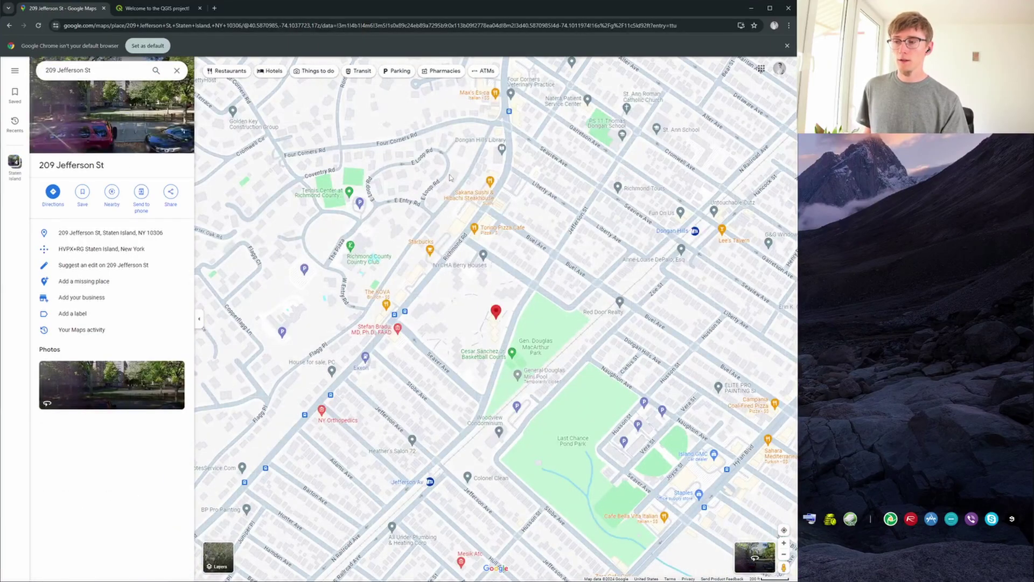
{"action": "scroll", "coordinate": [487, 208], "scroll_direction": "down", "scroll_amount": 4}
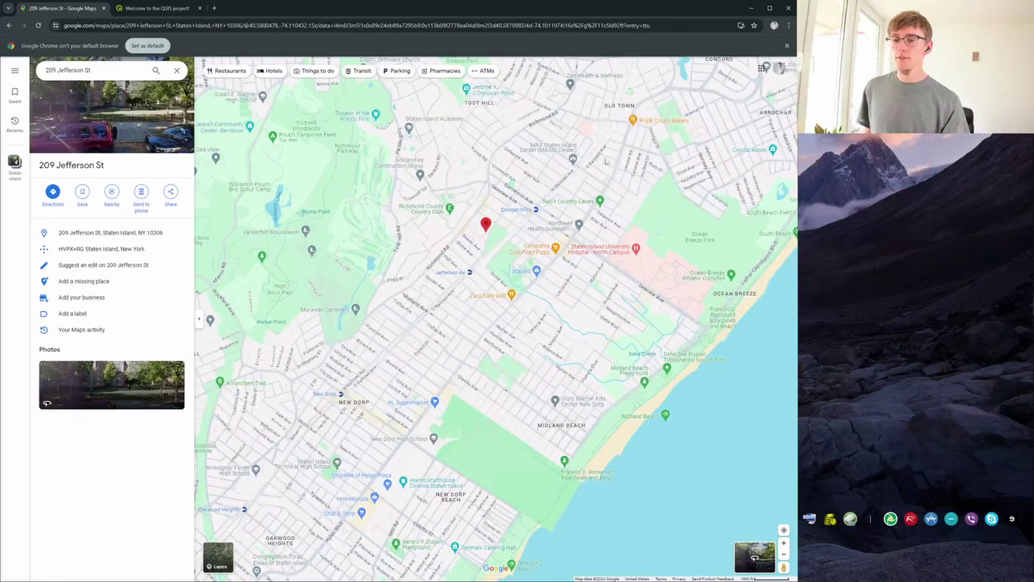
{"action": "scroll", "coordinate": [518, 242], "scroll_direction": "down", "scroll_amount": 2}
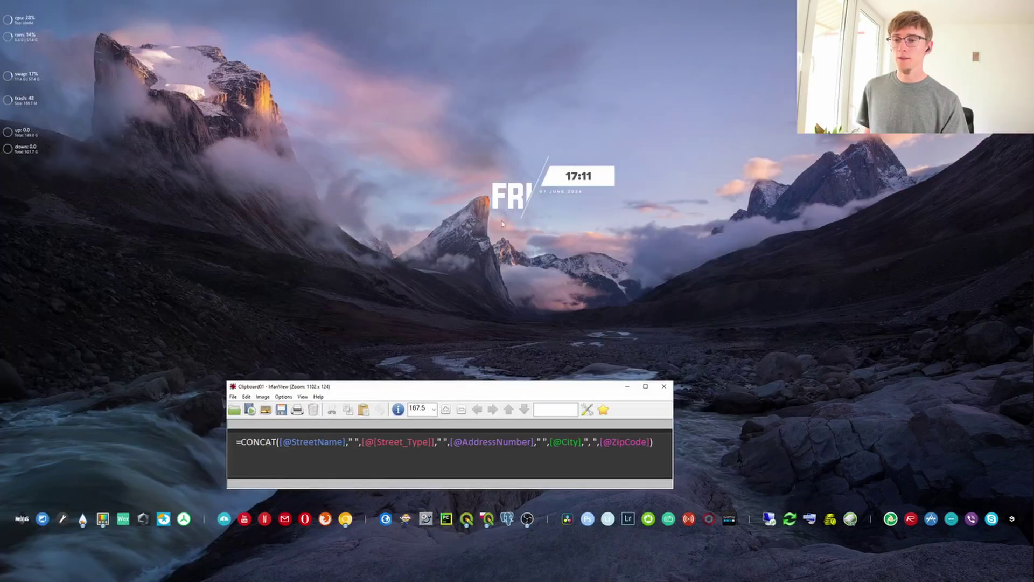
{"action": "mouse_move", "coordinate": [1029, 188]}
{"action": "left_click", "coordinate": [1014, 116]}
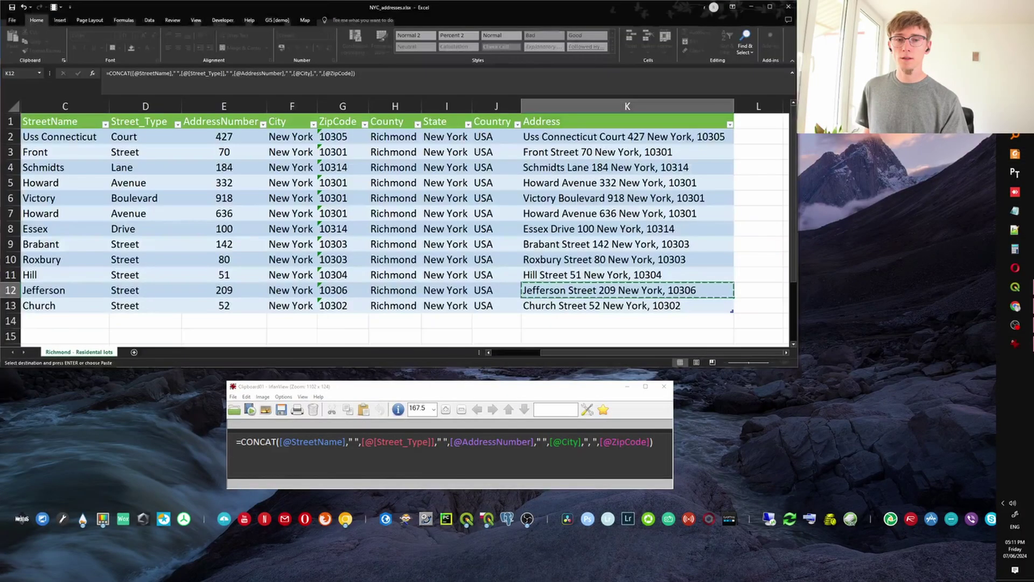
{"action": "left_click", "coordinate": [622, 167]}
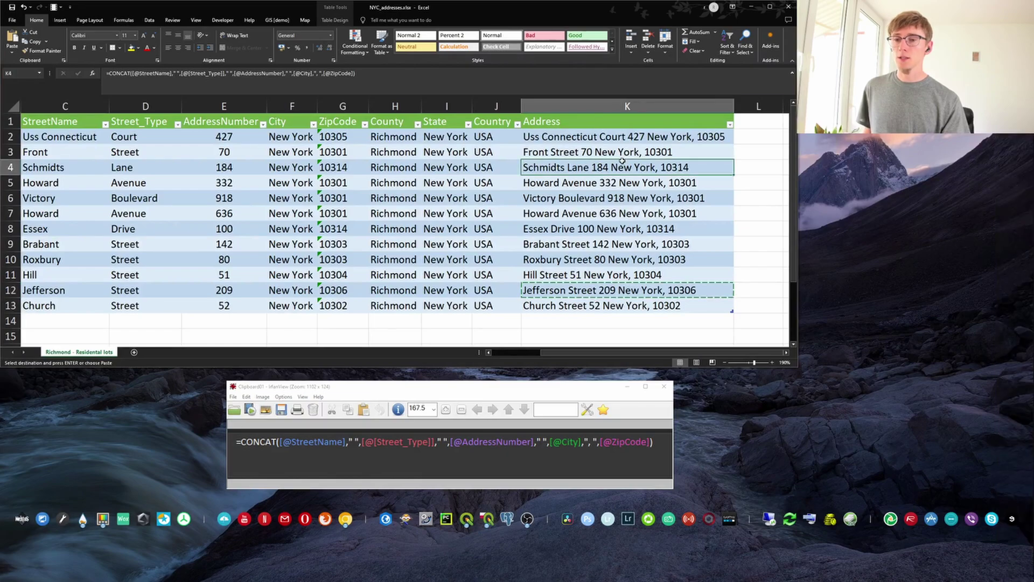
{"action": "key", "text": "Escape"}
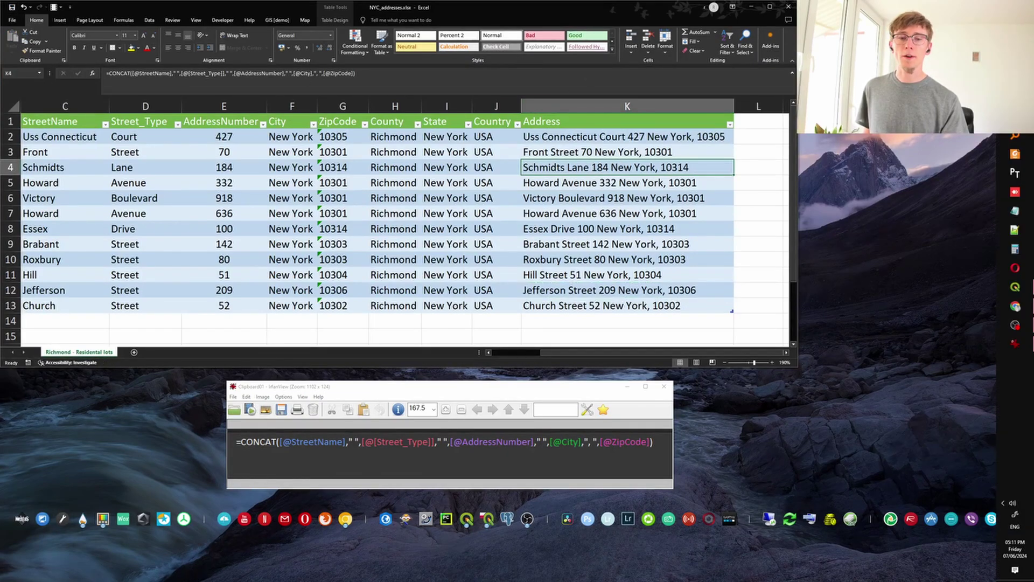
{"action": "mouse_move", "coordinate": [1028, 295]}
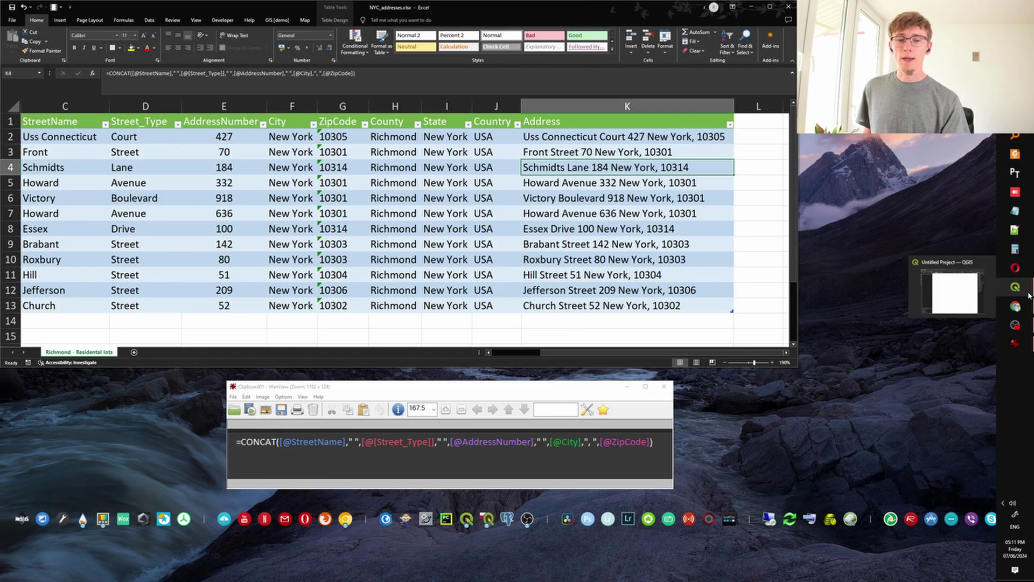
Search HCMGIS and MMQGIS in Manage and Install Plugins to confirm both are installed.
{"action": "left_click", "coordinate": [966, 297]}
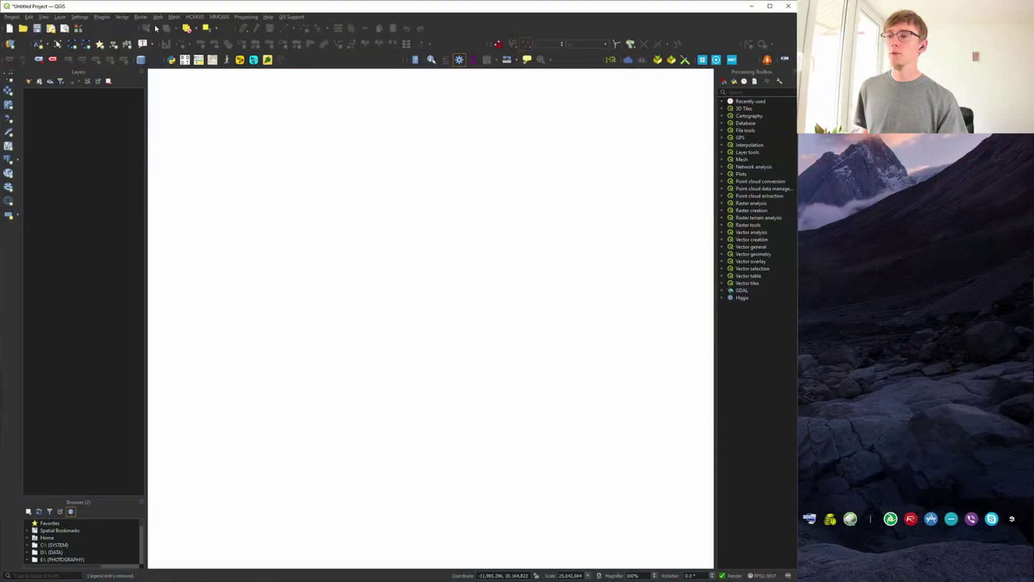
{"action": "left_click", "coordinate": [107, 18]}
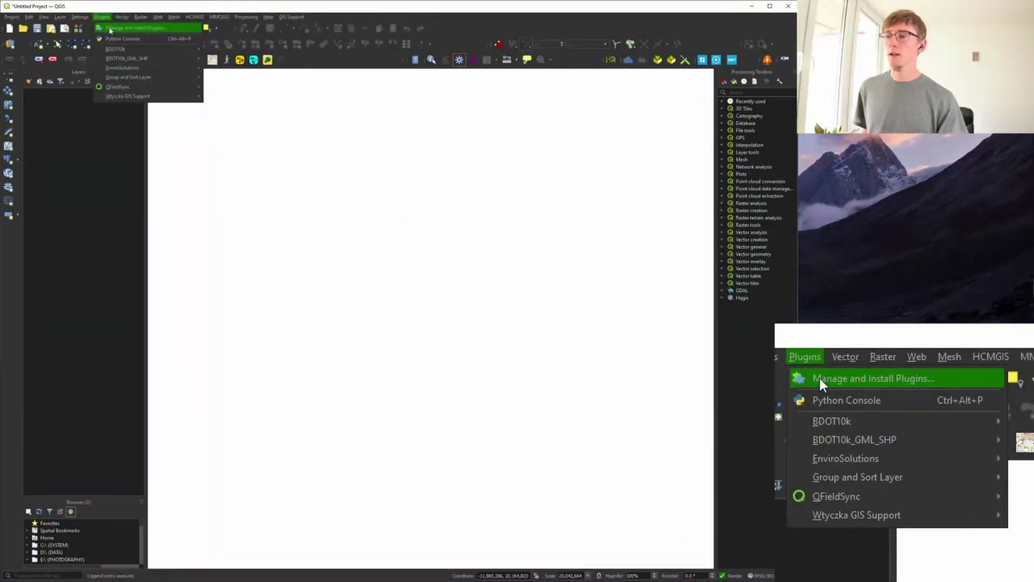
{"action": "left_click", "coordinate": [127, 28]}
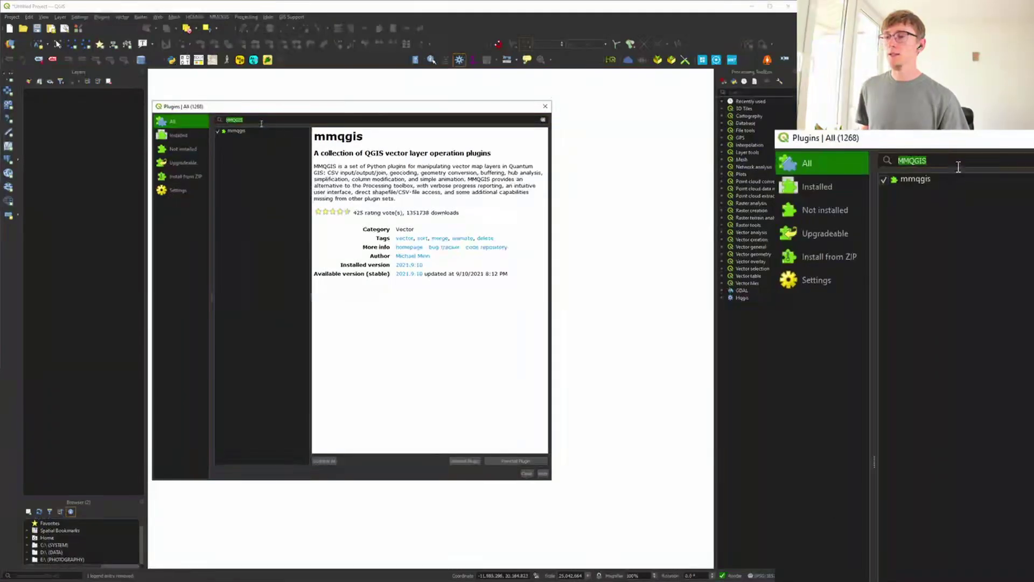
{"action": "type", "text": "H"}
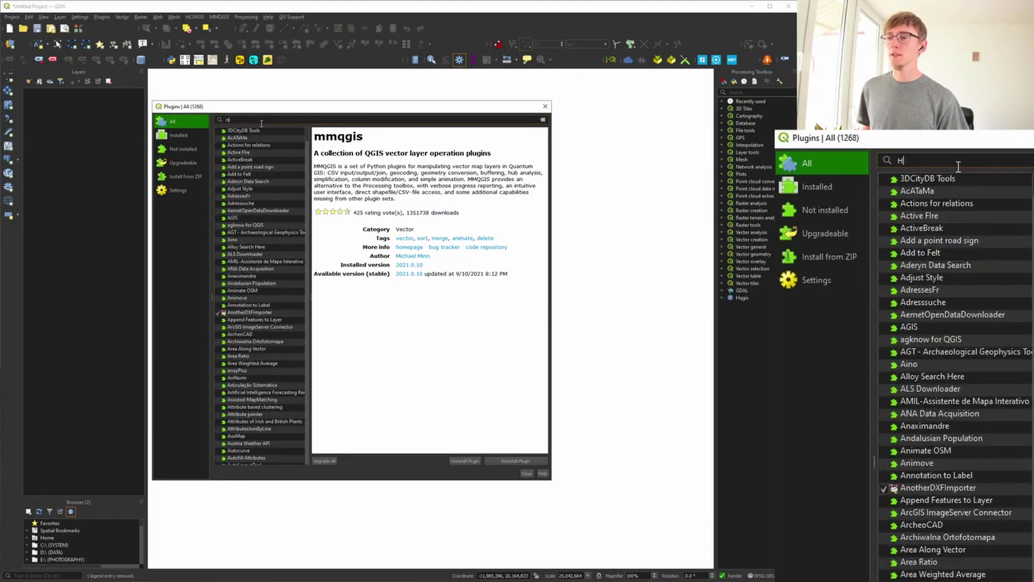
{"action": "type", "text": "CMGIS"}
{"action": "left_click", "coordinate": [259, 129]}
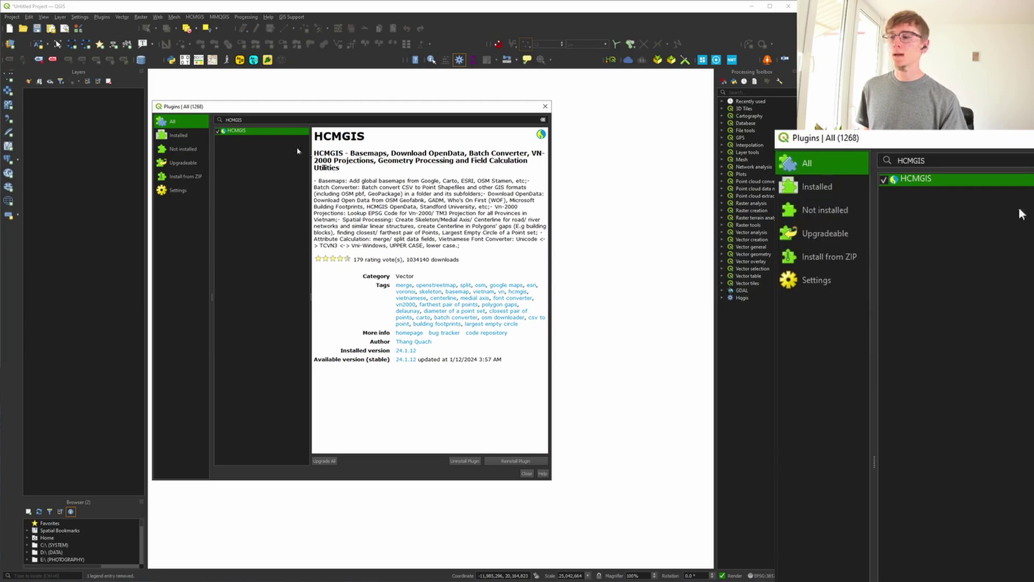
{"action": "double_click", "coordinate": [254, 116]}
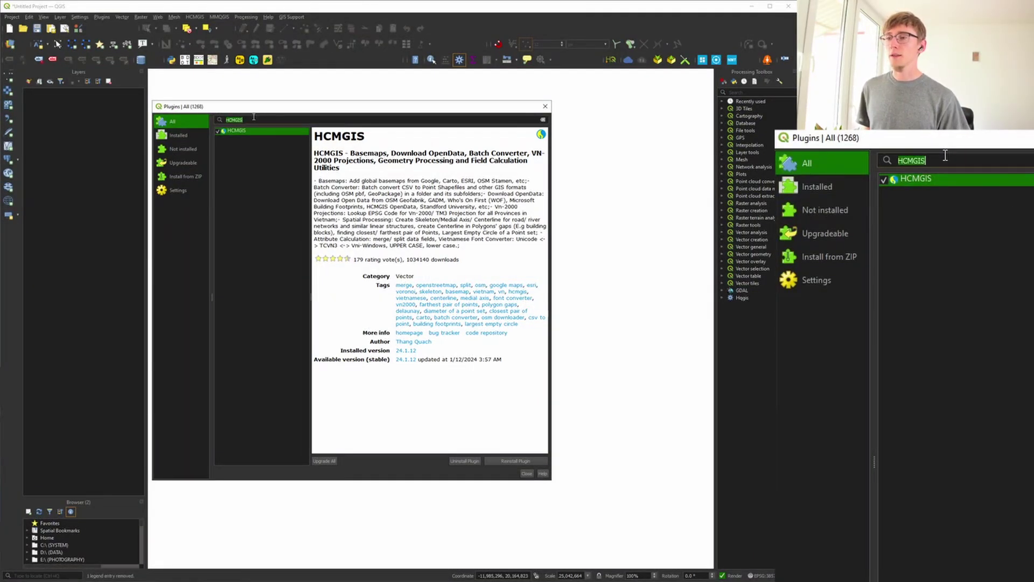
{"action": "type", "text": "MMQGIS"}
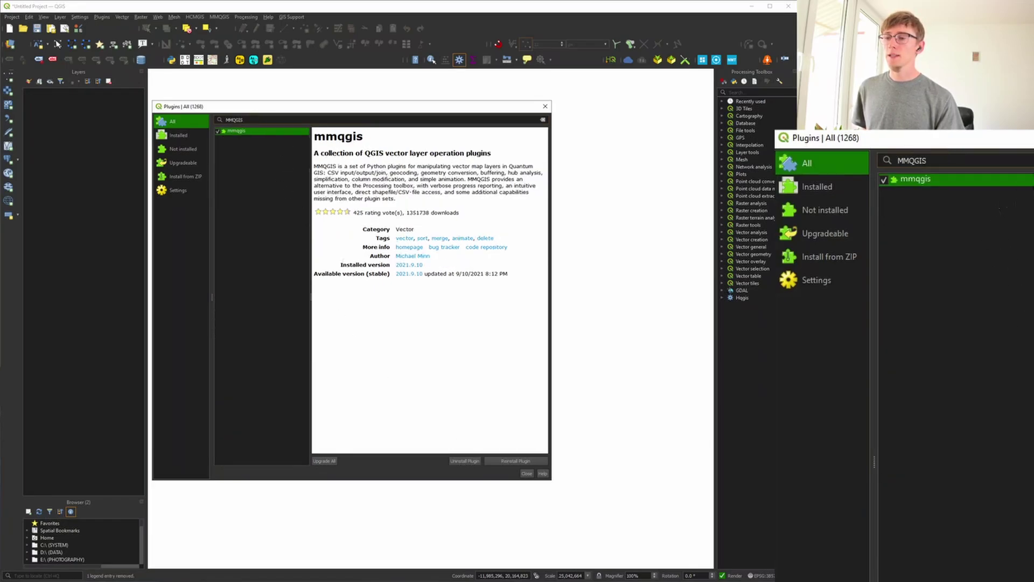
{"action": "left_click", "coordinate": [545, 106]}
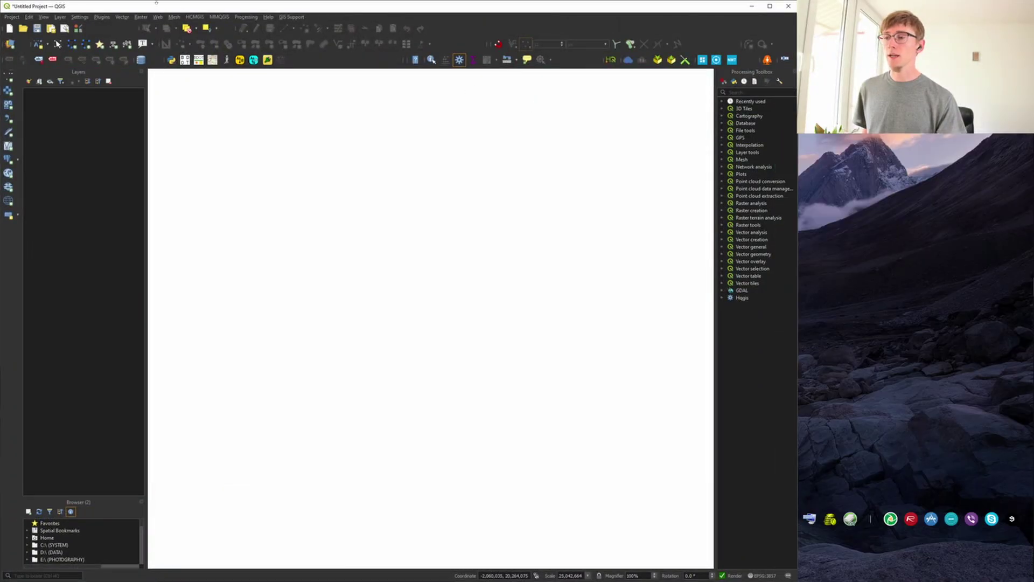
{"action": "left_click", "coordinate": [194, 17]}
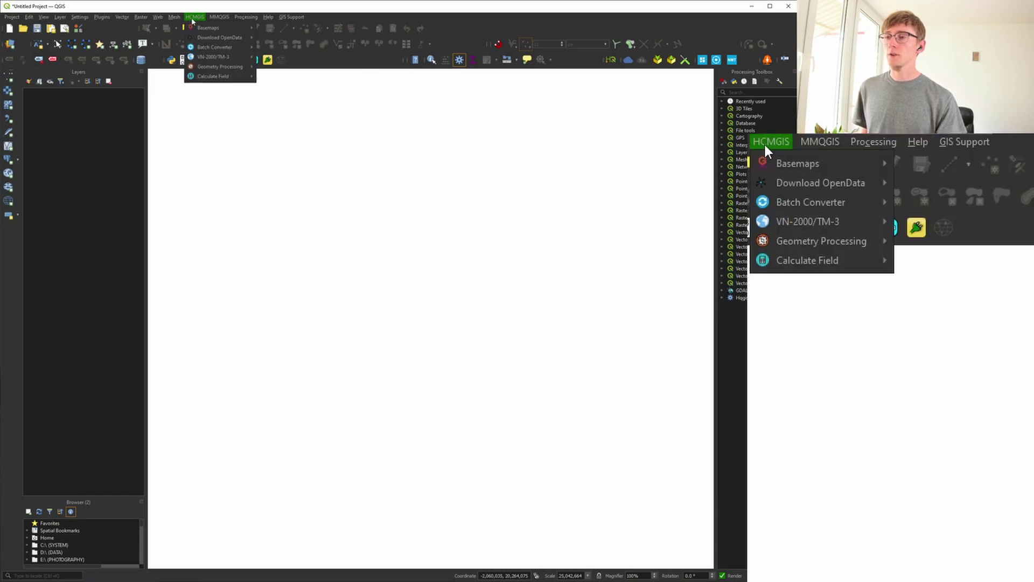
{"action": "mouse_move", "coordinate": [199, 26]}
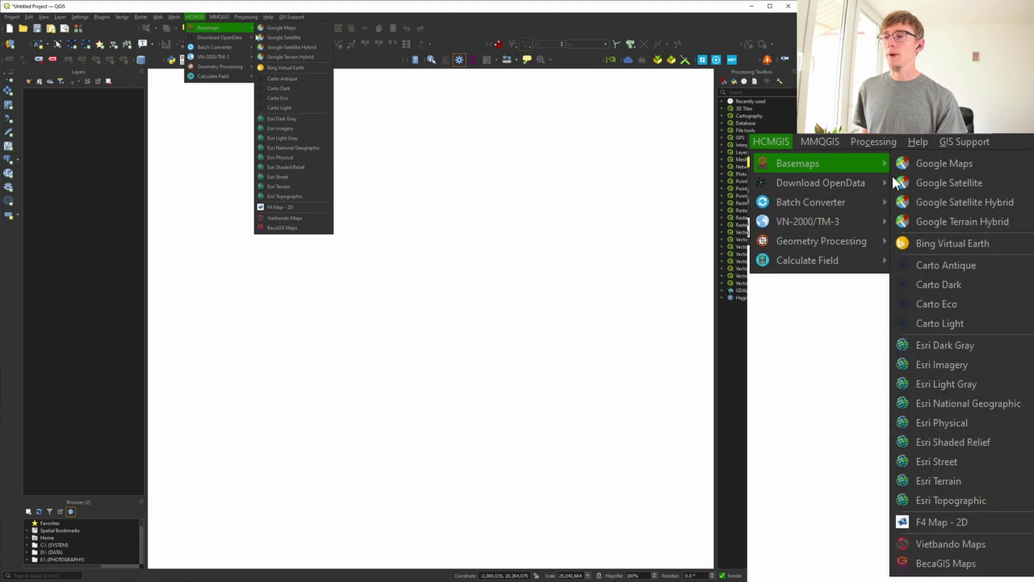
{"action": "left_click", "coordinate": [280, 49]}
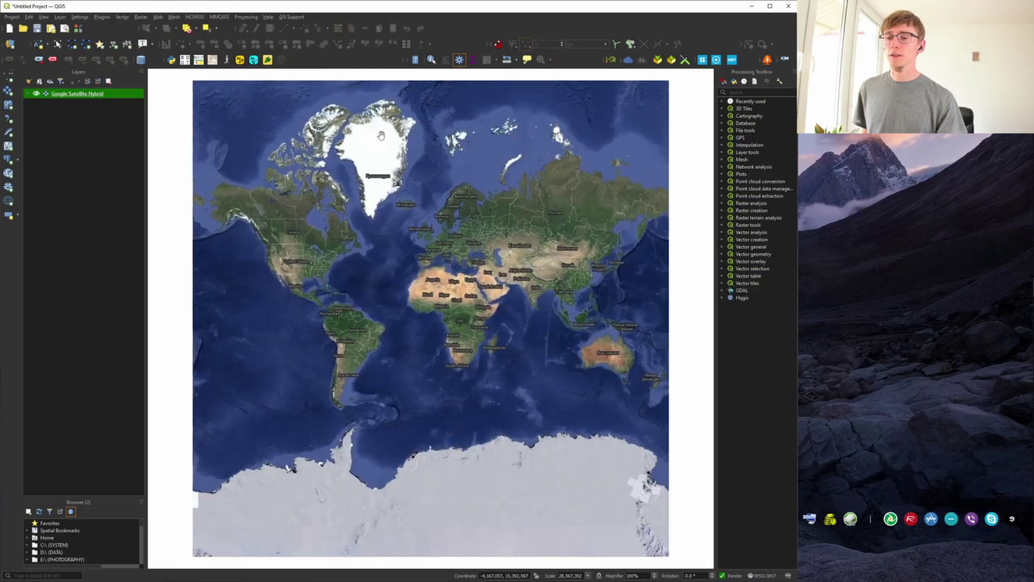
{"action": "scroll", "coordinate": [318, 244], "scroll_direction": "up", "scroll_amount": 3}
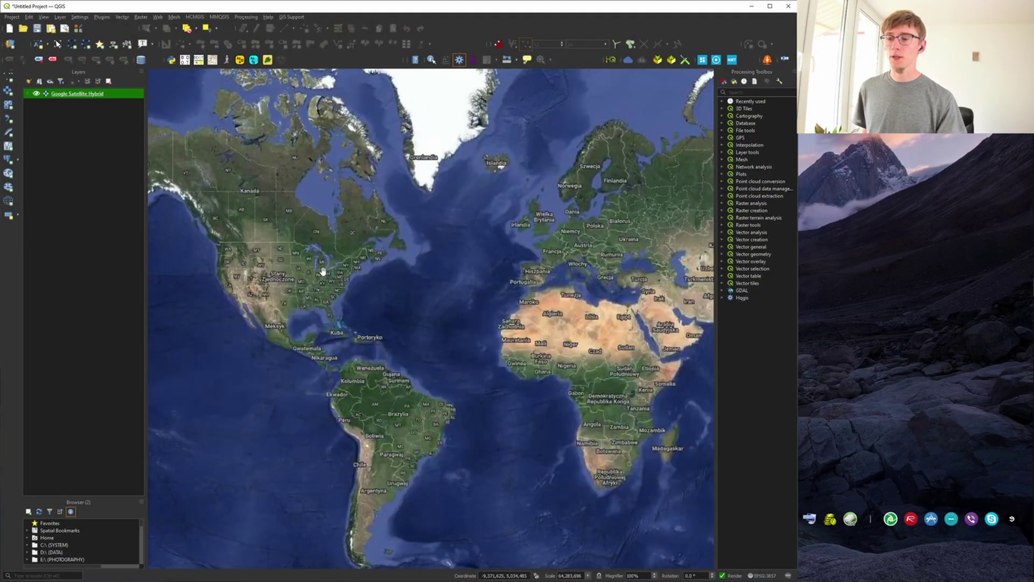
{"action": "scroll", "coordinate": [347, 248], "scroll_direction": "up", "scroll_amount": 1}
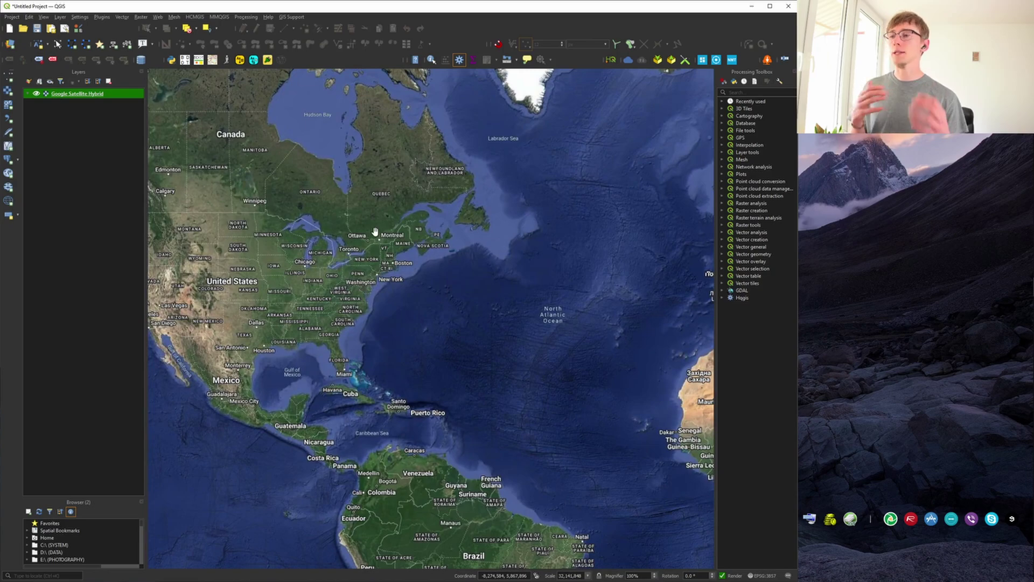
Launch MMQGIS Geocode CSV with Web Service and load NYC_addresses.xlsx as the input file.
{"action": "left_click", "coordinate": [220, 17]}
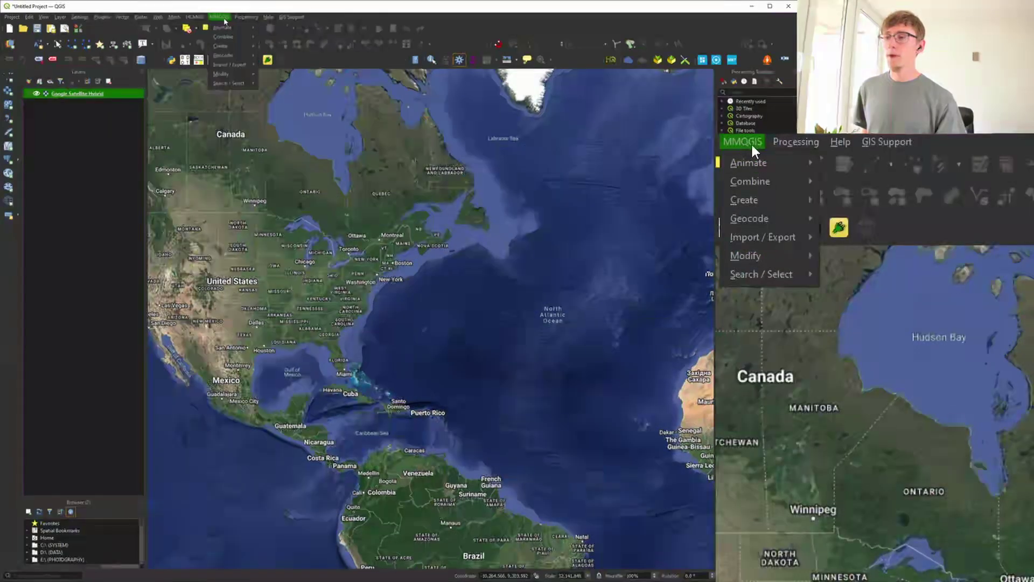
{"action": "mouse_move", "coordinate": [230, 58]}
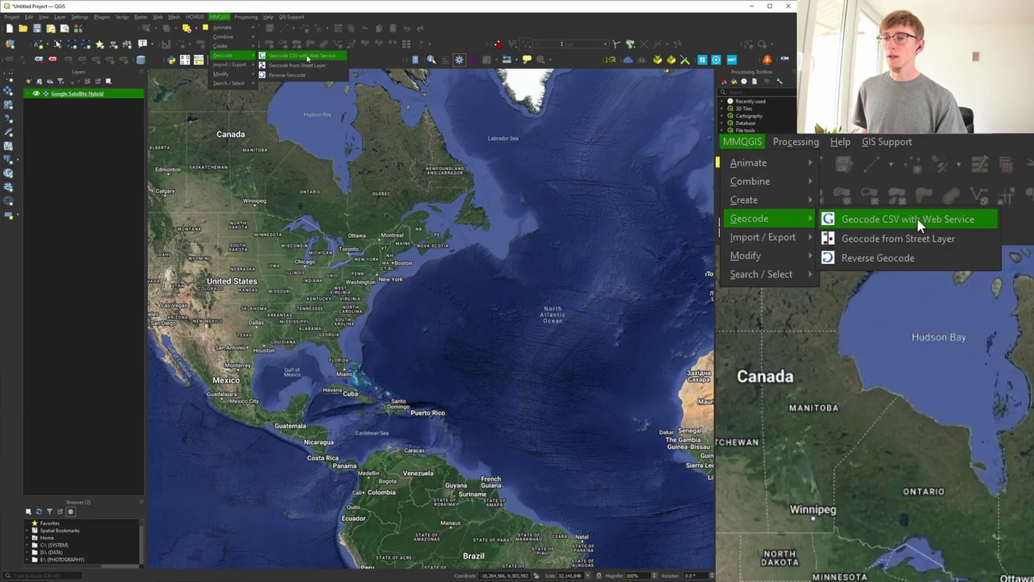
{"action": "left_click", "coordinate": [305, 56]}
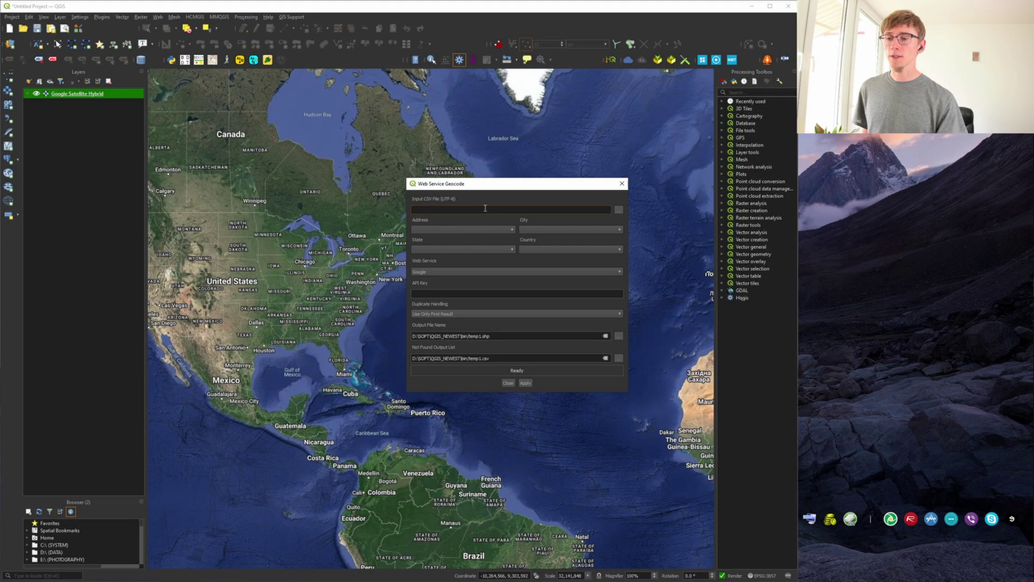
{"action": "left_click", "coordinate": [618, 211]}
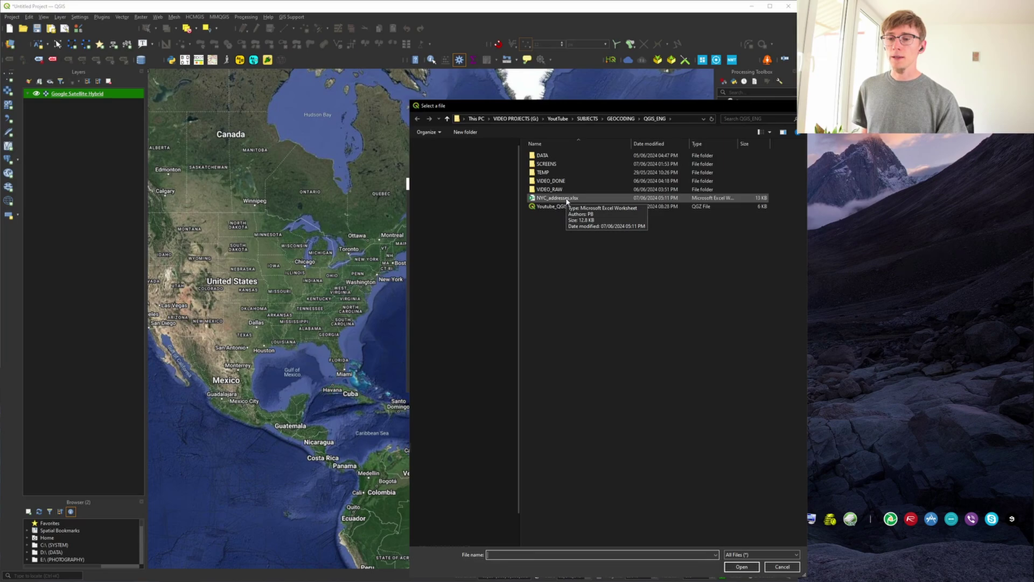
{"action": "double_click", "coordinate": [557, 197]}
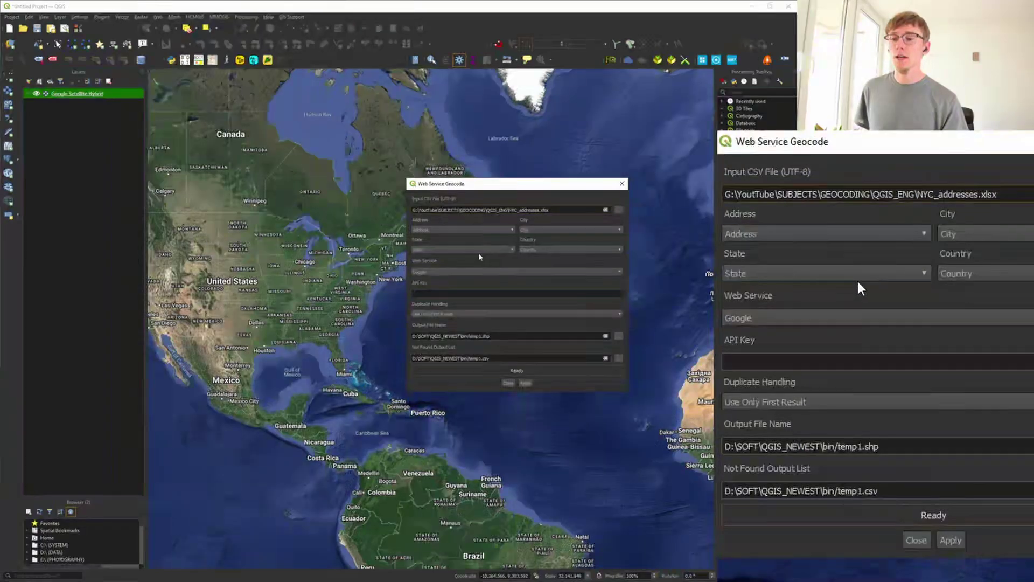
Keep Country as the country field, choose OpenStreetMap / Nominatim, and browse for the output file.
{"action": "left_click", "coordinate": [532, 251]}
{"action": "left_click", "coordinate": [554, 253]}
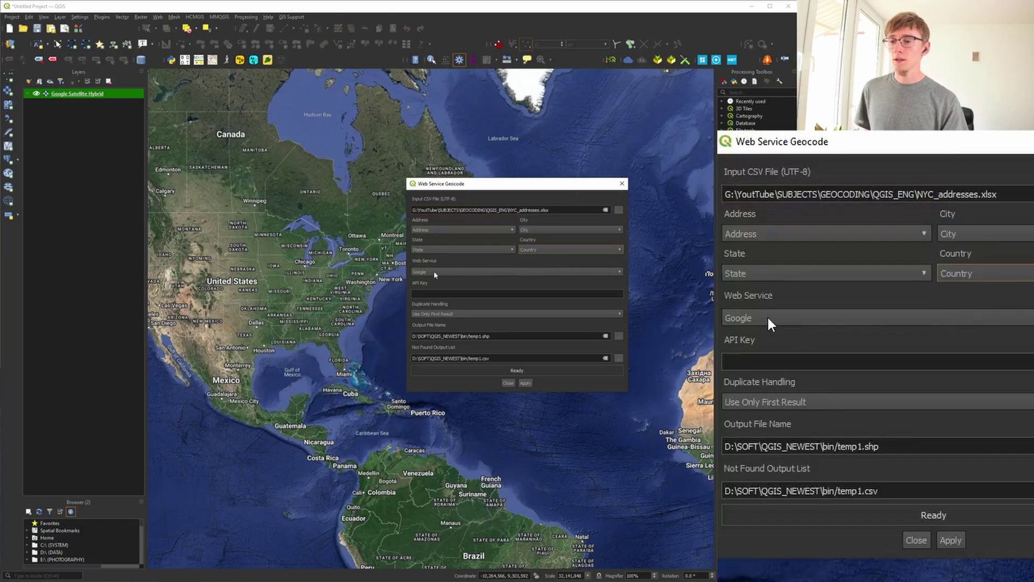
{"action": "left_click", "coordinate": [436, 273]}
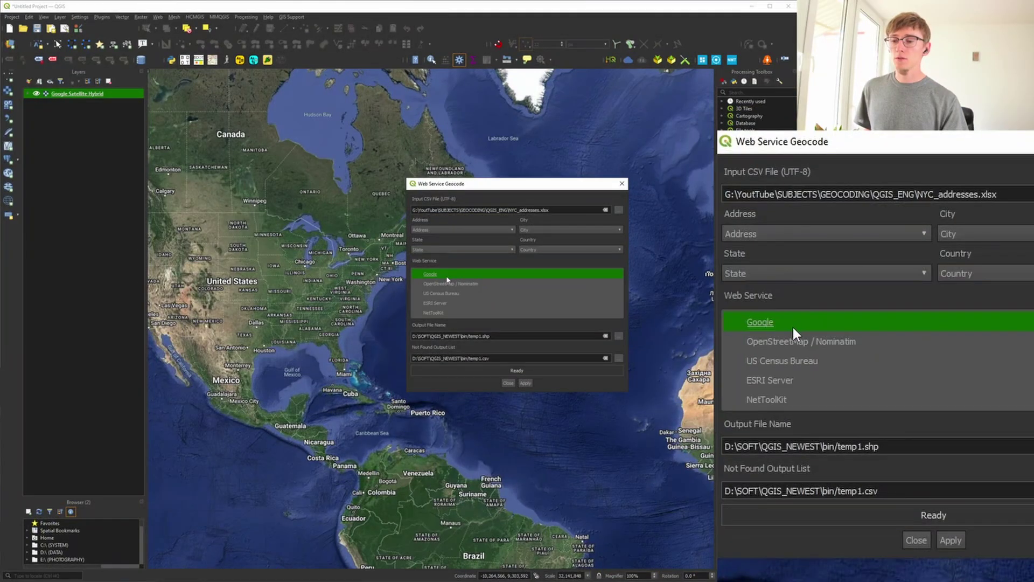
{"action": "left_click", "coordinate": [449, 283]}
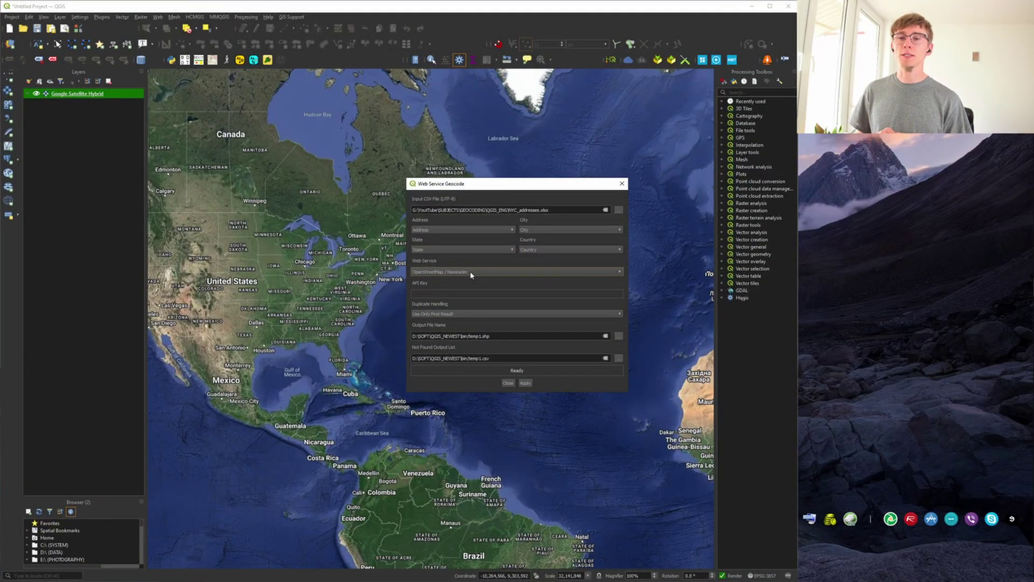
{"action": "left_click", "coordinate": [471, 273]}
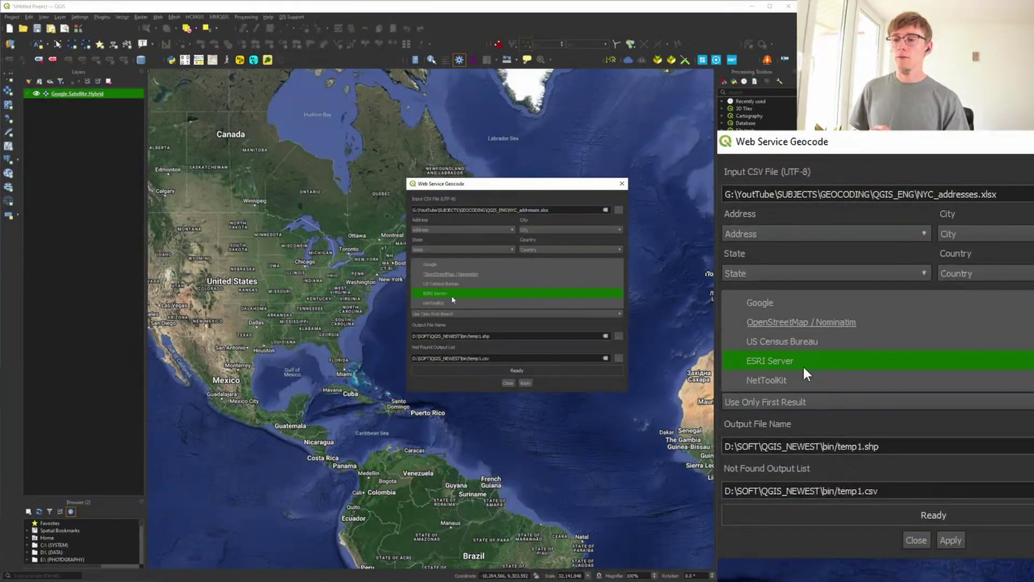
{"action": "left_click", "coordinate": [453, 267]}
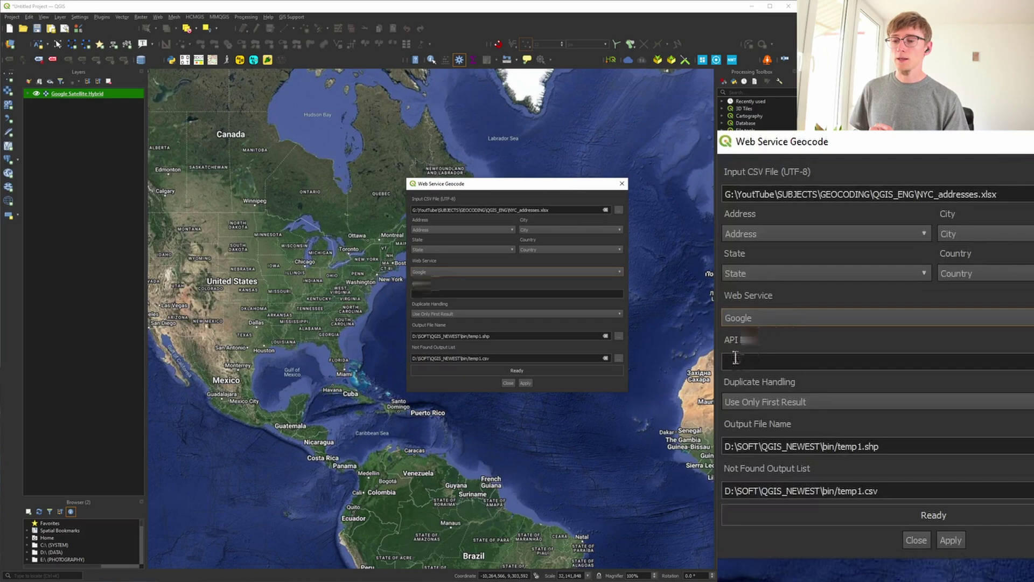
{"action": "left_click", "coordinate": [439, 272]}
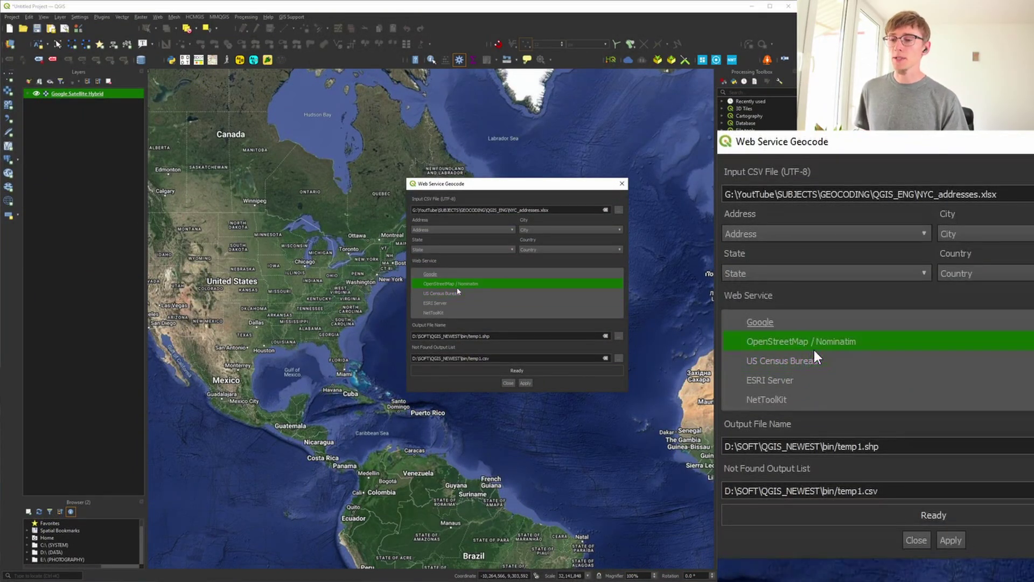
{"action": "left_click", "coordinate": [462, 287]}
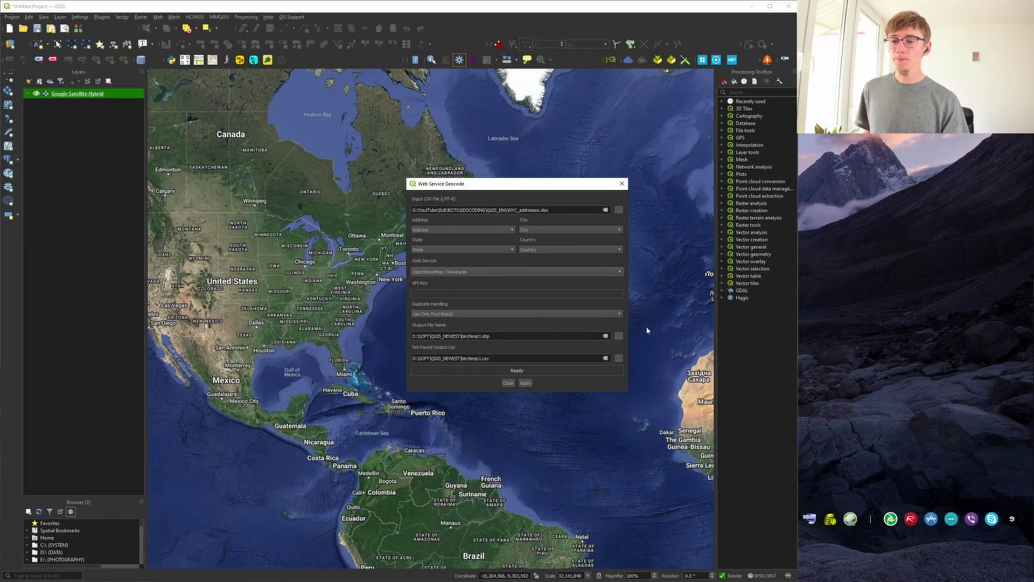
{"action": "left_click", "coordinate": [618, 336]}
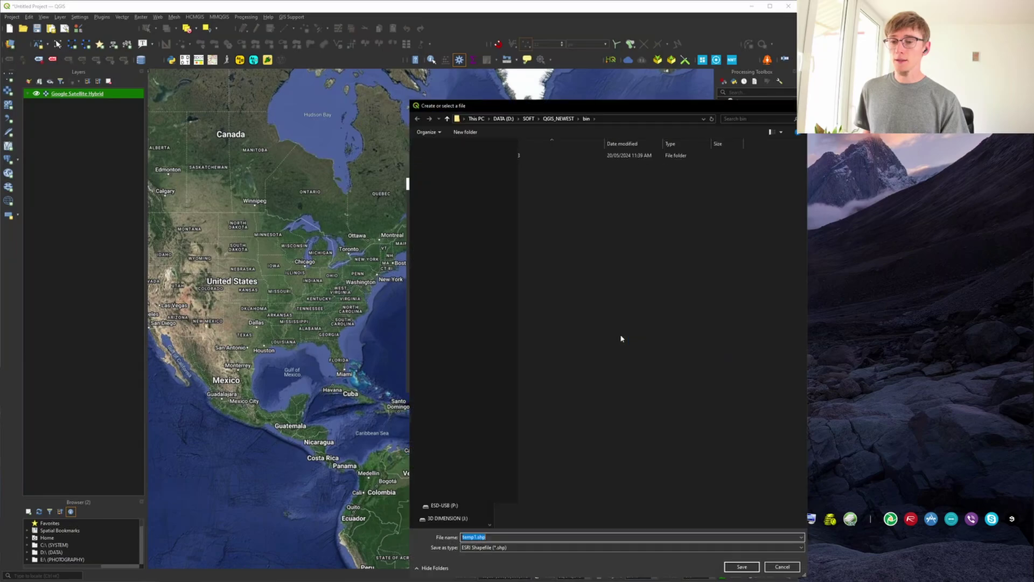
{"action": "left_click", "coordinate": [525, 547]}
Save the geocoded output as Address NYC.kml in KML format in the QGIS_ENG folder.
{"action": "left_click", "coordinate": [520, 524]}
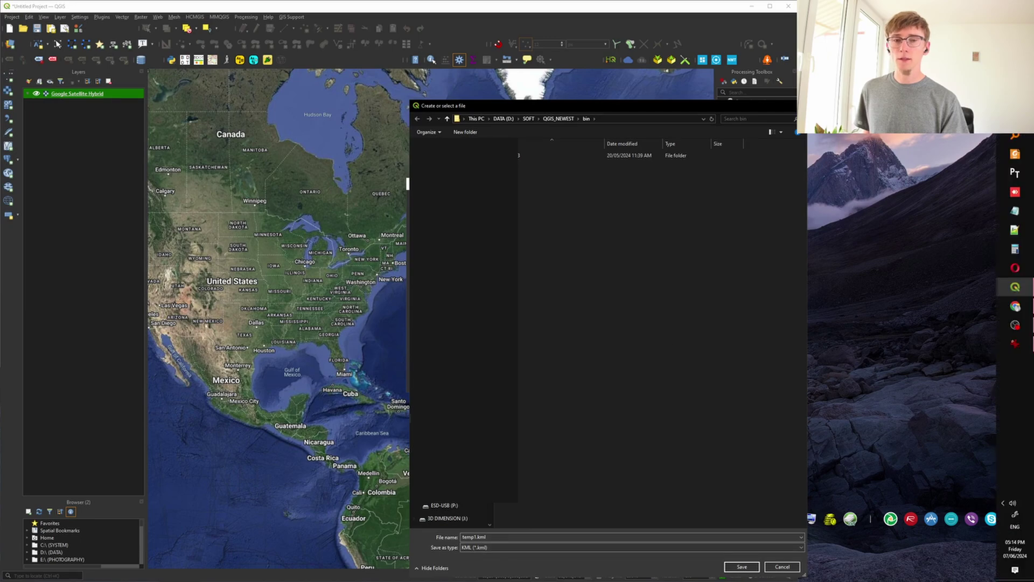
{"action": "left_click", "coordinate": [1014, 97]}
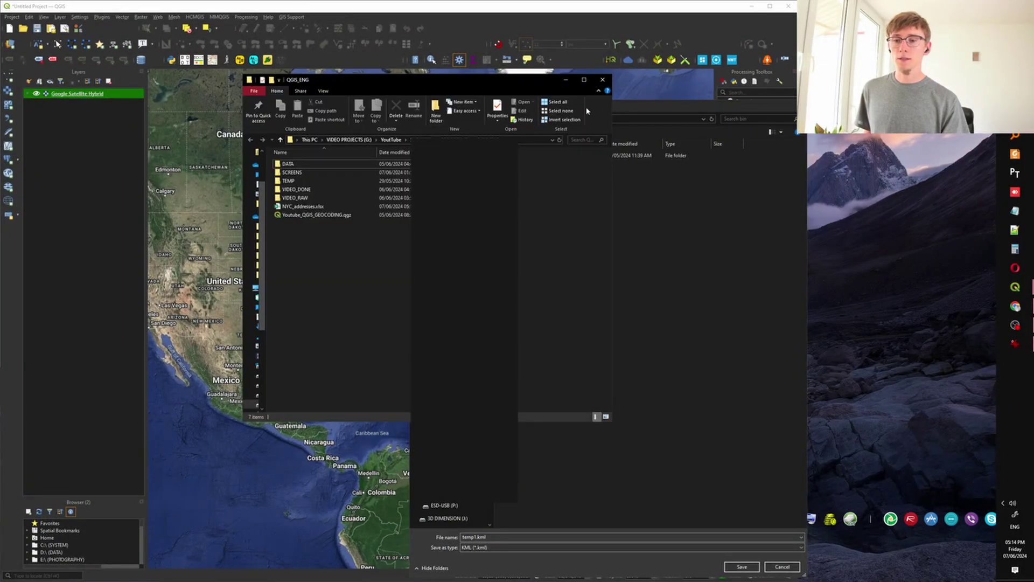
{"action": "left_click", "coordinate": [565, 79]}
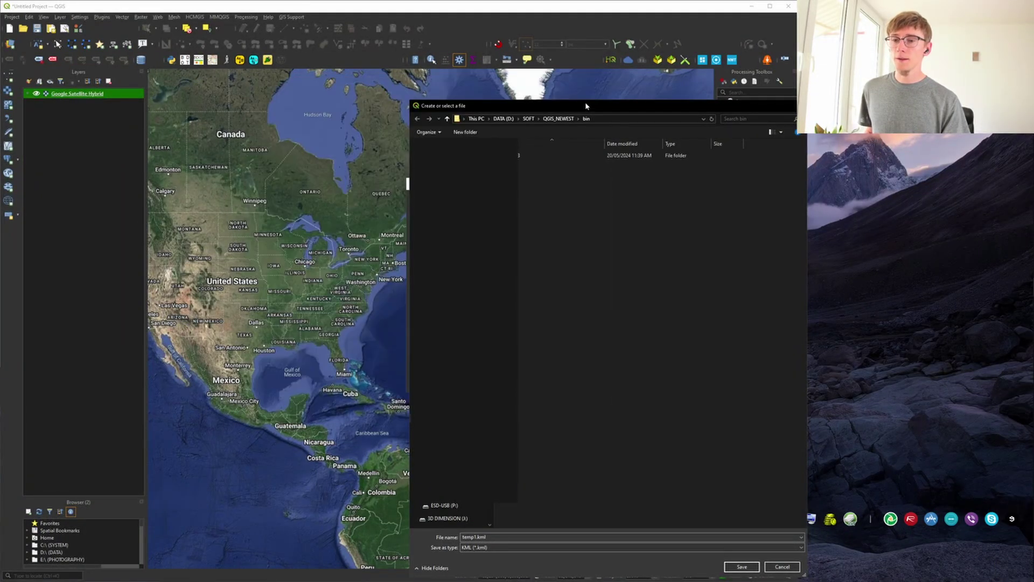
{"action": "left_click", "coordinate": [599, 117]}
{"action": "type", "text": "G:\\YouTube\\SUBJECTS\\GEOCODING\\QGIS_ENG"}
{"action": "key", "text": "Return"}
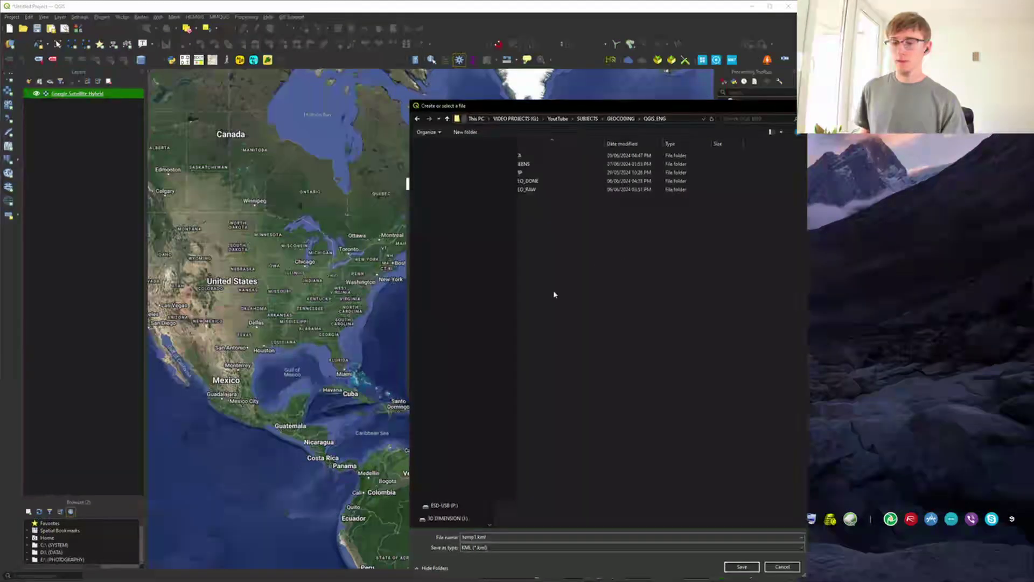
{"action": "double_click", "coordinate": [475, 537]}
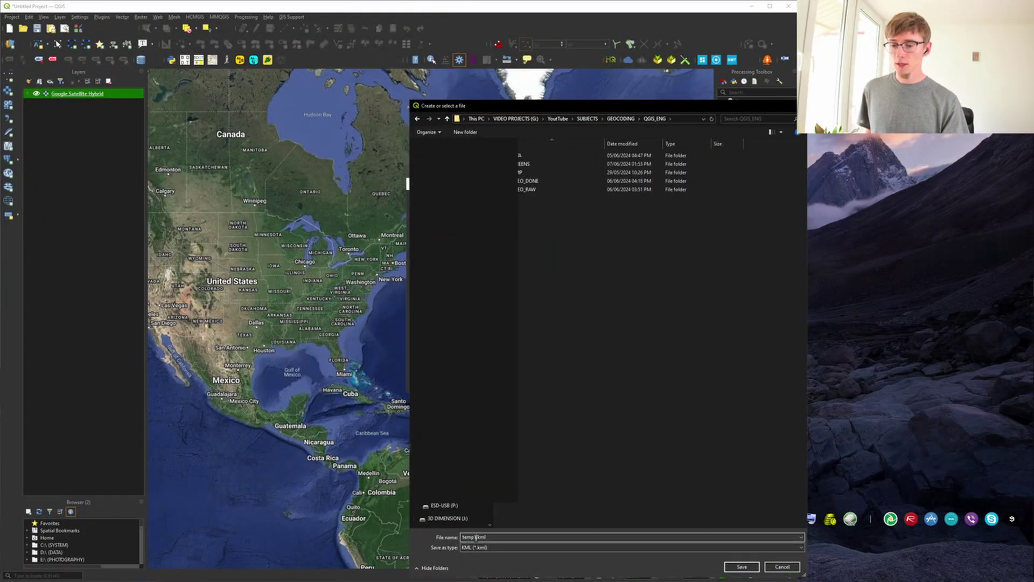
{"action": "type", "text": "Add"}
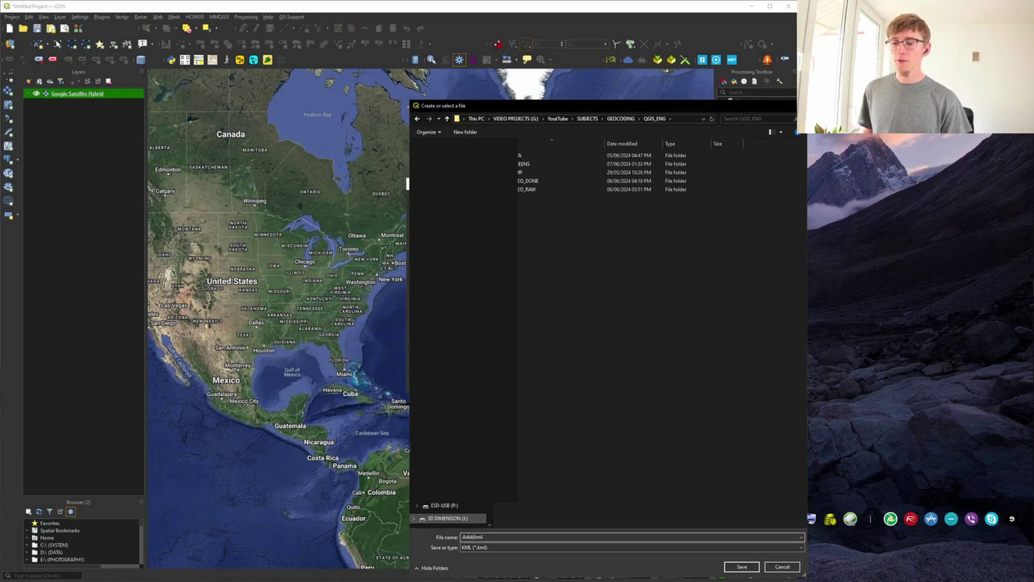
{"action": "type", "text": "ress NYC"}
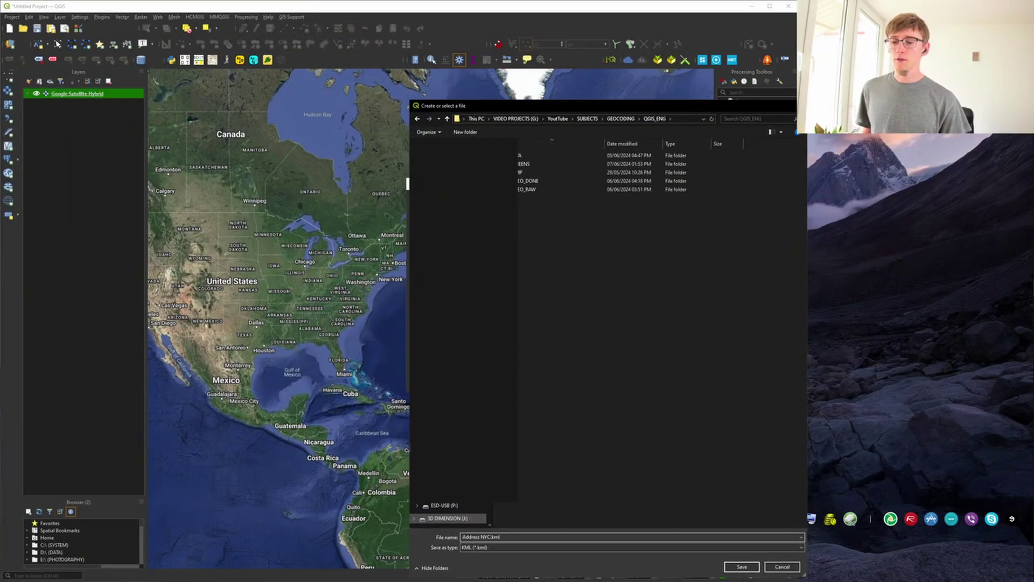
{"action": "key", "text": "Return"}
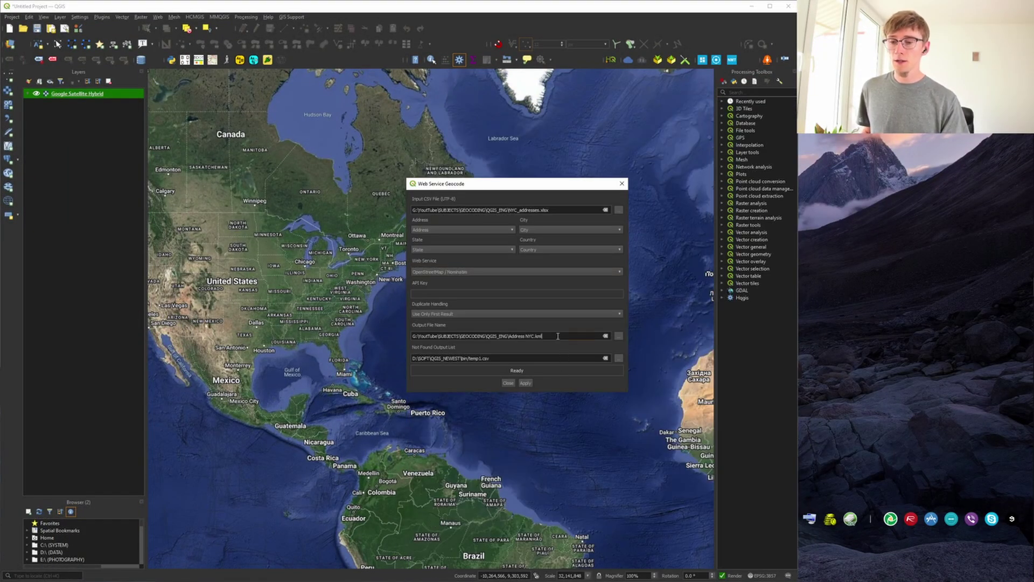
Point the Not Found Output List to the Address NYC output path and run the geocoding.
{"action": "triple_click", "coordinate": [556, 337]}
{"action": "left_click", "coordinate": [552, 356]}
{"action": "key", "text": "ctrl+a"}
{"action": "type", "text": "G:\\YouTube\\SUBJECTS\\GEOCODING\\QGIS_ENG\\Address NYC.kml"}
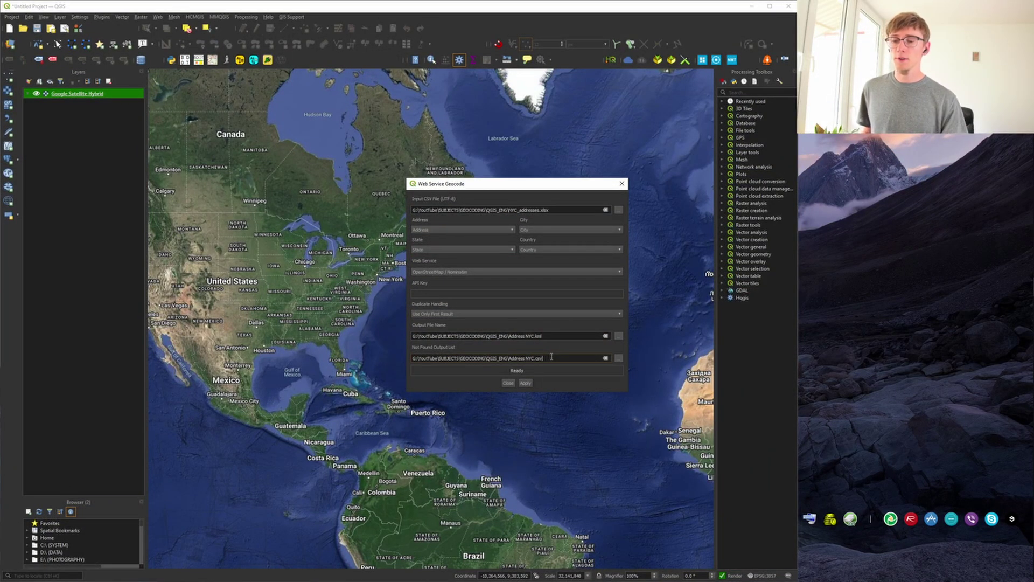
{"action": "left_click", "coordinate": [525, 383]}
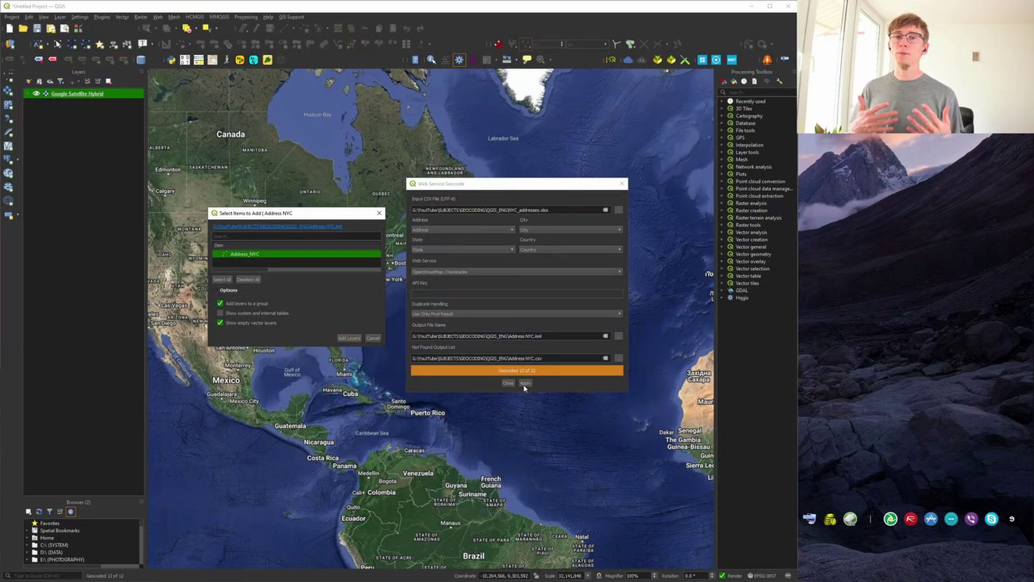
Add the 12 geocoded addresses as the Address_NYC layer and close the Web Service Geocode dialog.
{"action": "left_click", "coordinate": [350, 337]}
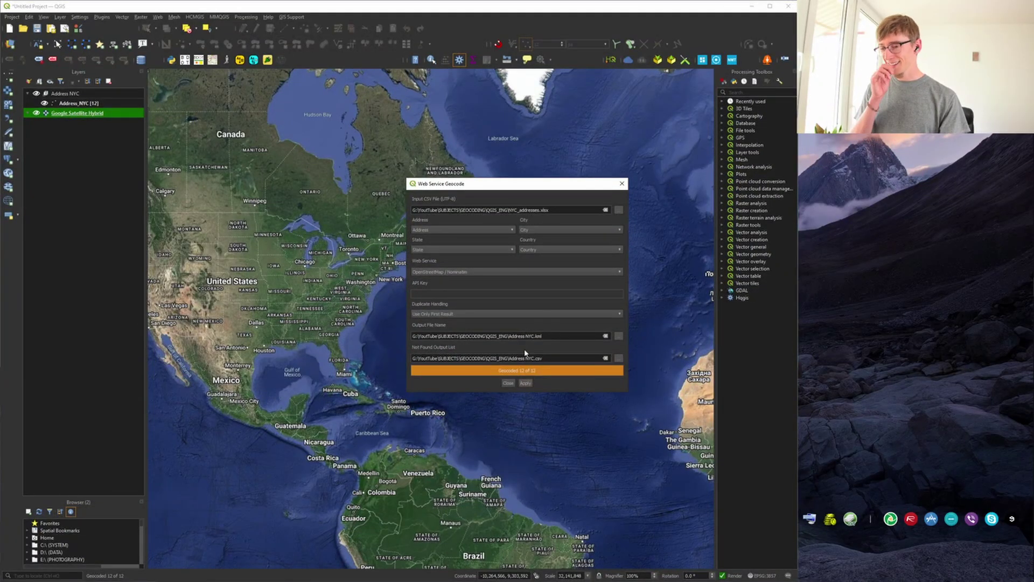
{"action": "left_click", "coordinate": [623, 183]}
Zoom the map to the extent of the Address_NYC layer.
{"action": "left_click", "coordinate": [129, 104]}
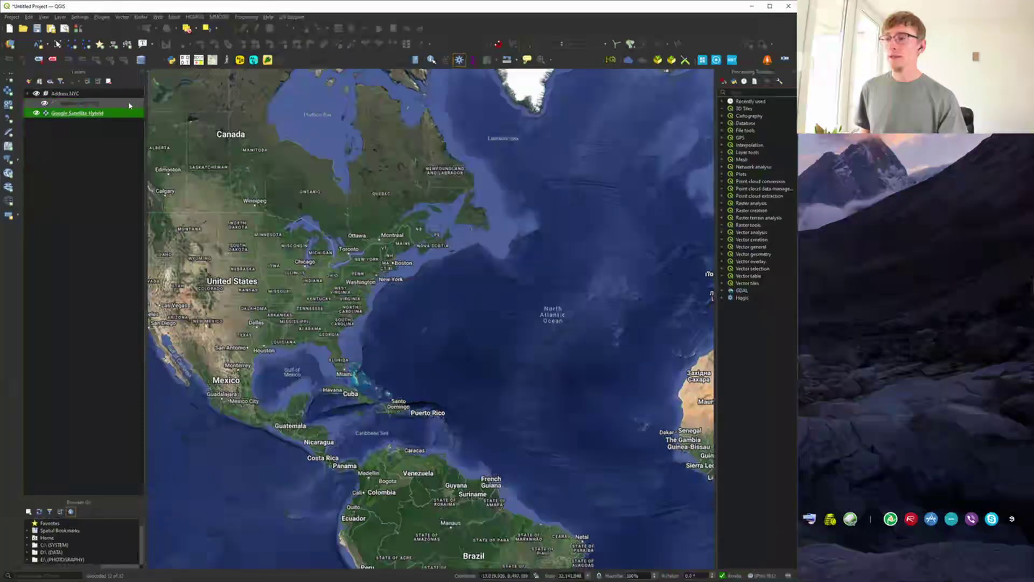
{"action": "right_click", "coordinate": [130, 104]}
{"action": "left_click", "coordinate": [152, 109]}
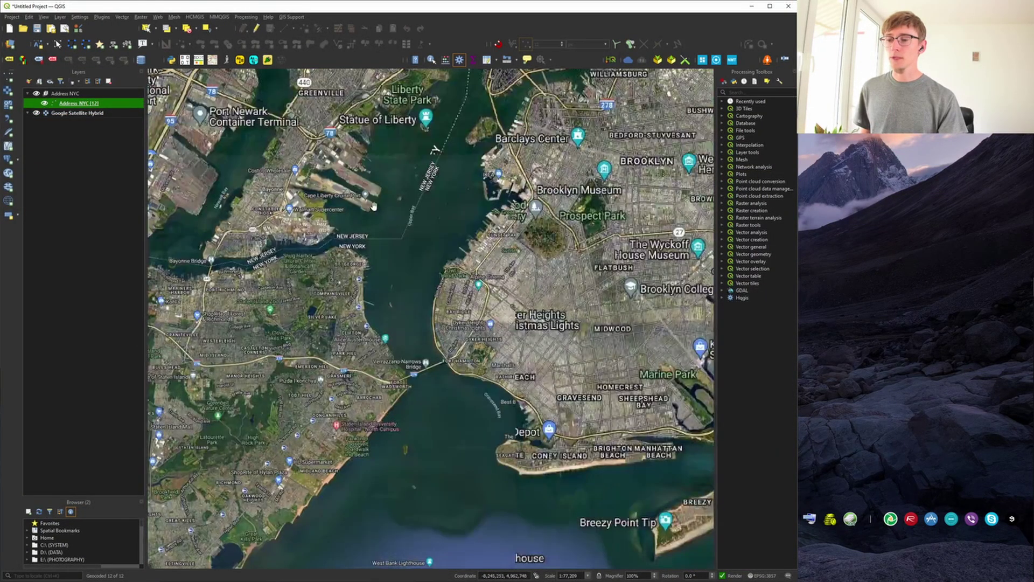
{"action": "scroll", "coordinate": [452, 265], "scroll_direction": "down", "scroll_amount": 5}
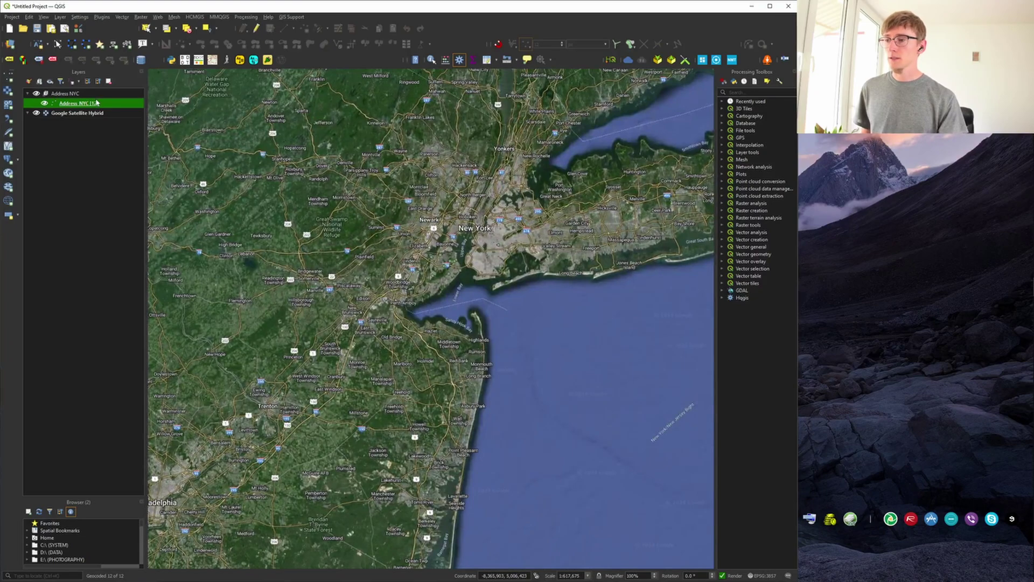
Style the Address_NYC points with the 'dot red' single symbol recoloured orange.
{"action": "right_click", "coordinate": [97, 102]}
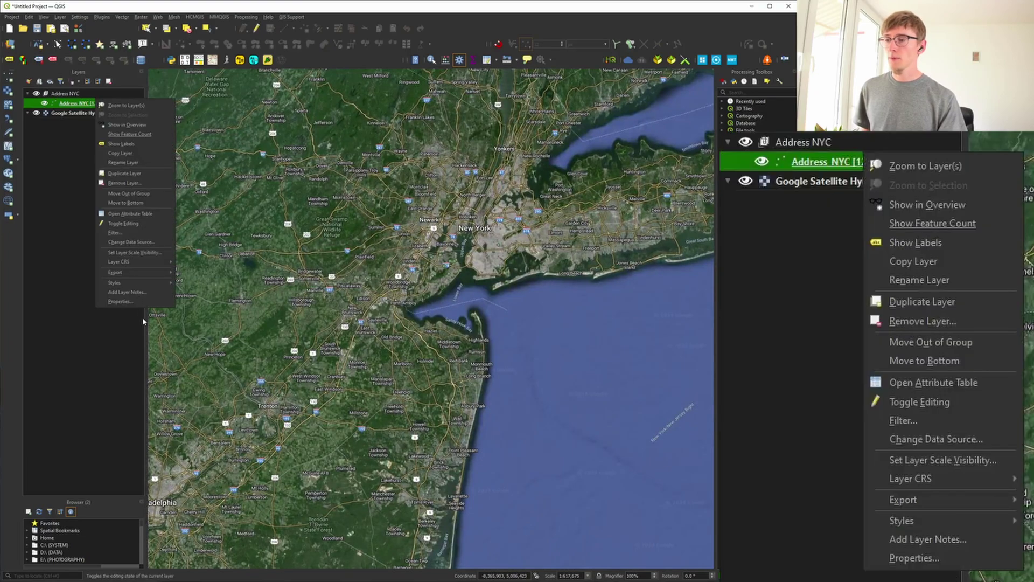
{"action": "left_click", "coordinate": [120, 302]}
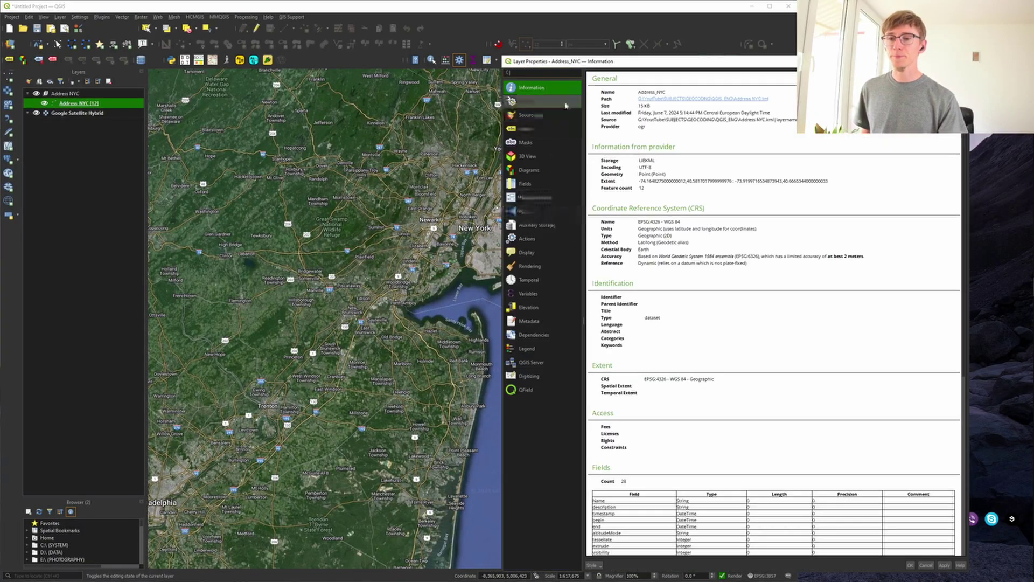
{"action": "left_click", "coordinate": [530, 115]}
{"action": "left_click_drag", "start_coordinate": [708, 67], "coordinate": [440, 74]}
{"action": "left_click", "coordinate": [512, 84]}
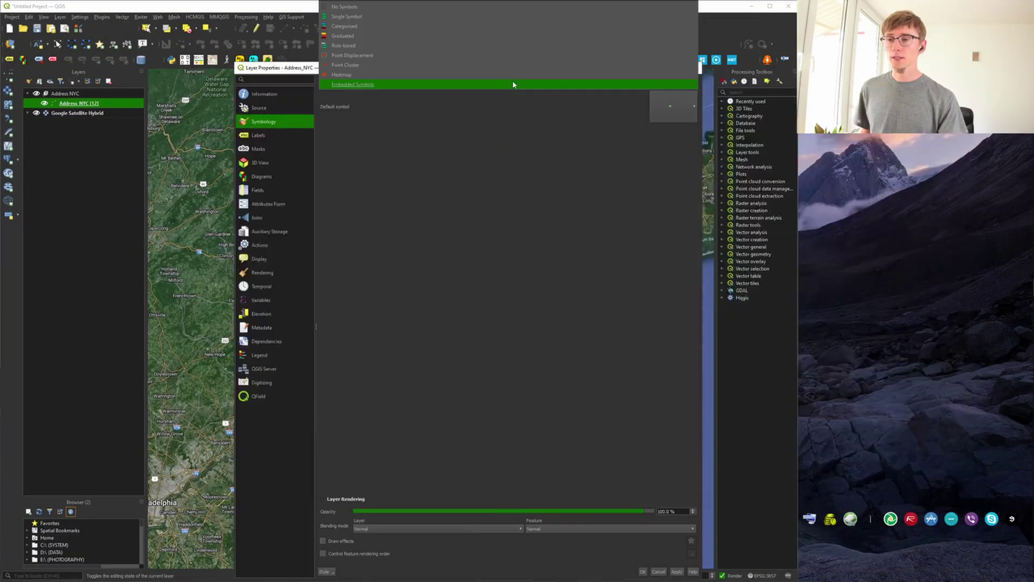
{"action": "left_click", "coordinate": [471, 16]}
{"action": "left_click", "coordinate": [506, 307]}
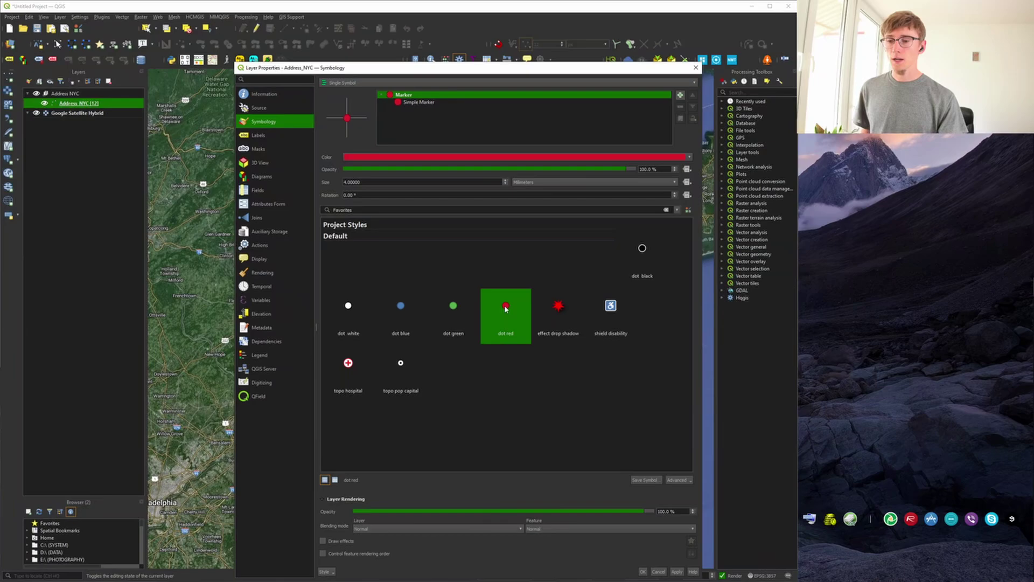
{"action": "left_click", "coordinate": [691, 158]}
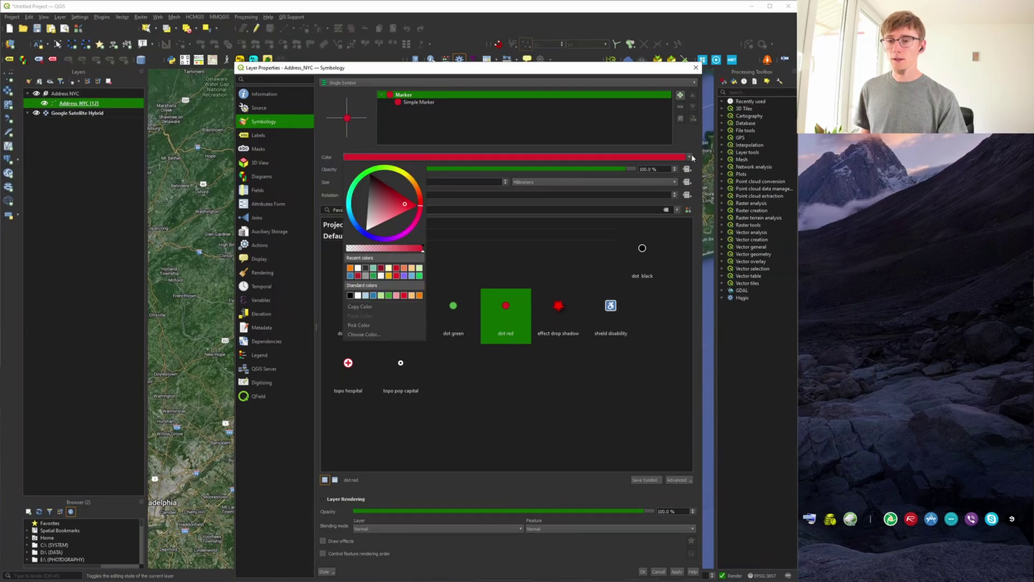
{"action": "left_click", "coordinate": [350, 268]}
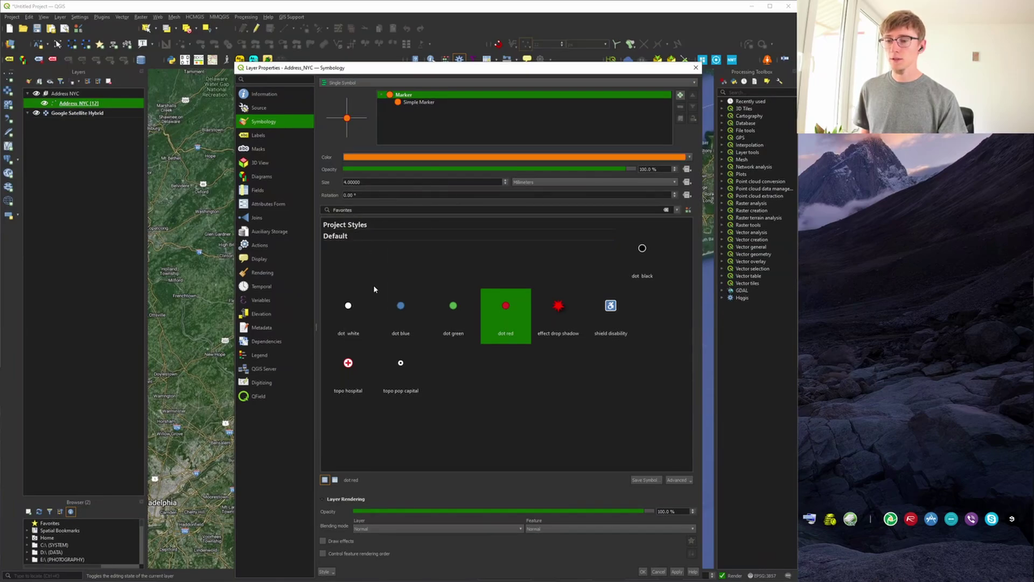
{"action": "left_click", "coordinate": [643, 571]}
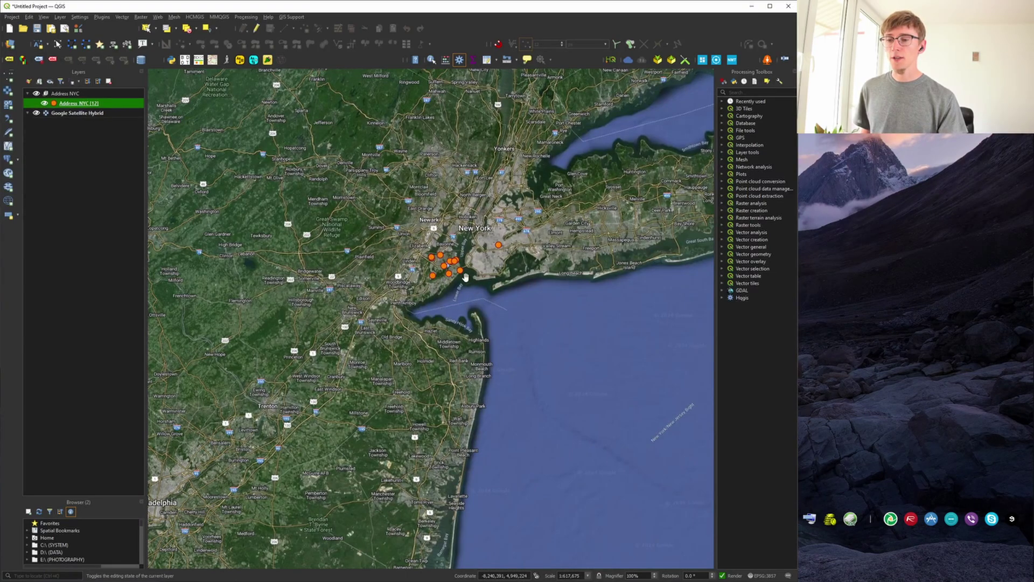
{"action": "scroll", "coordinate": [466, 278], "scroll_direction": "up", "scroll_amount": 2}
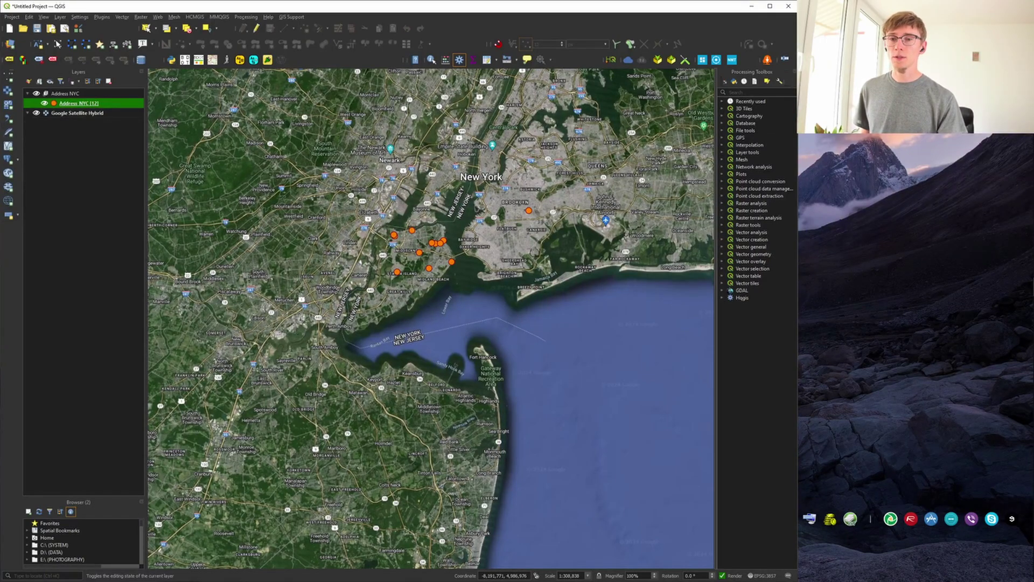
In Chrome, change the Google Maps address to google.com/maps/d to open My Maps.
{"action": "mouse_move", "coordinate": [1029, 306]}
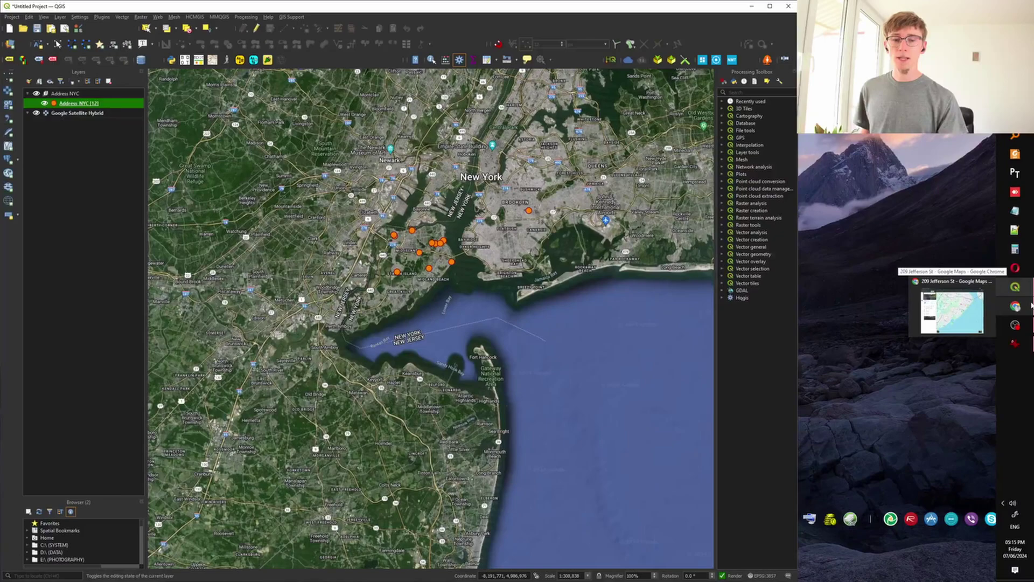
{"action": "left_click", "coordinate": [965, 317]}
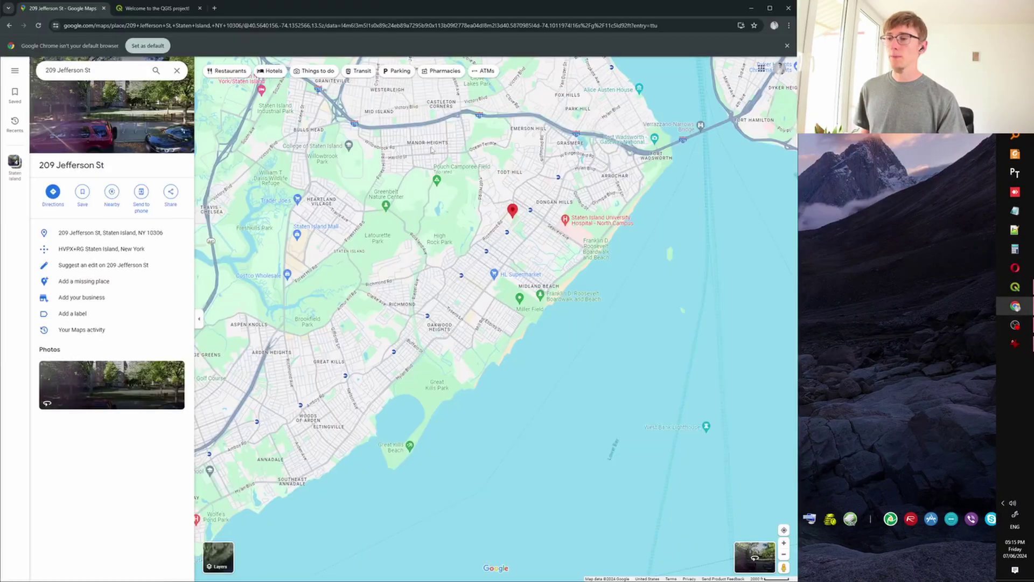
{"action": "left_click", "coordinate": [135, 26]}
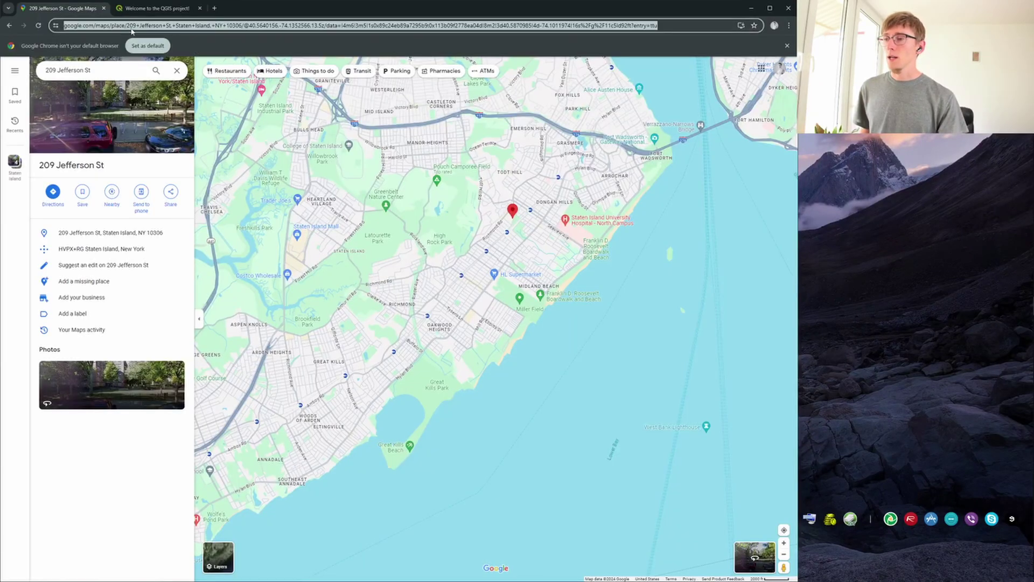
{"action": "left_click", "coordinate": [125, 27]}
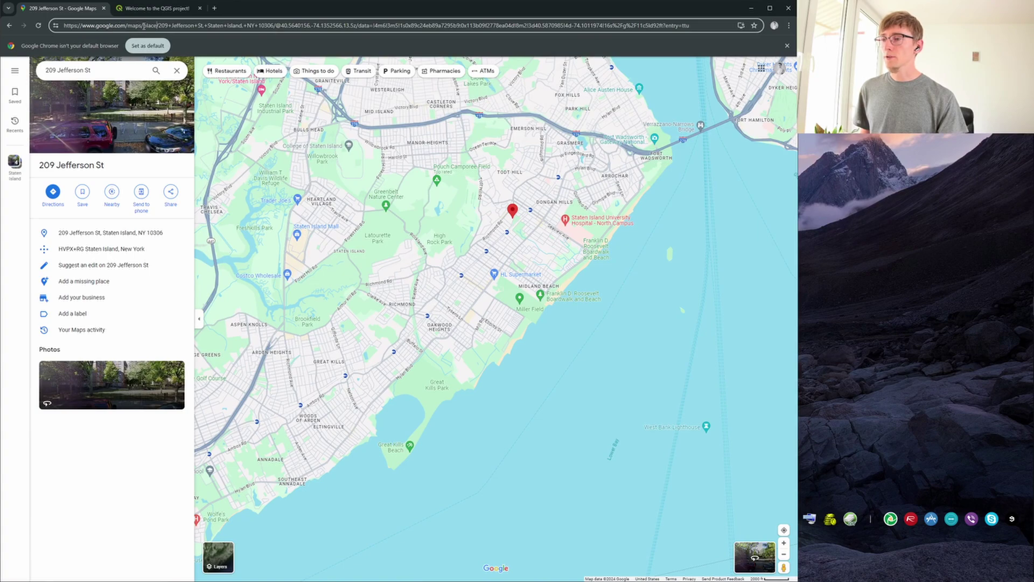
{"action": "key", "text": "shift+End"}
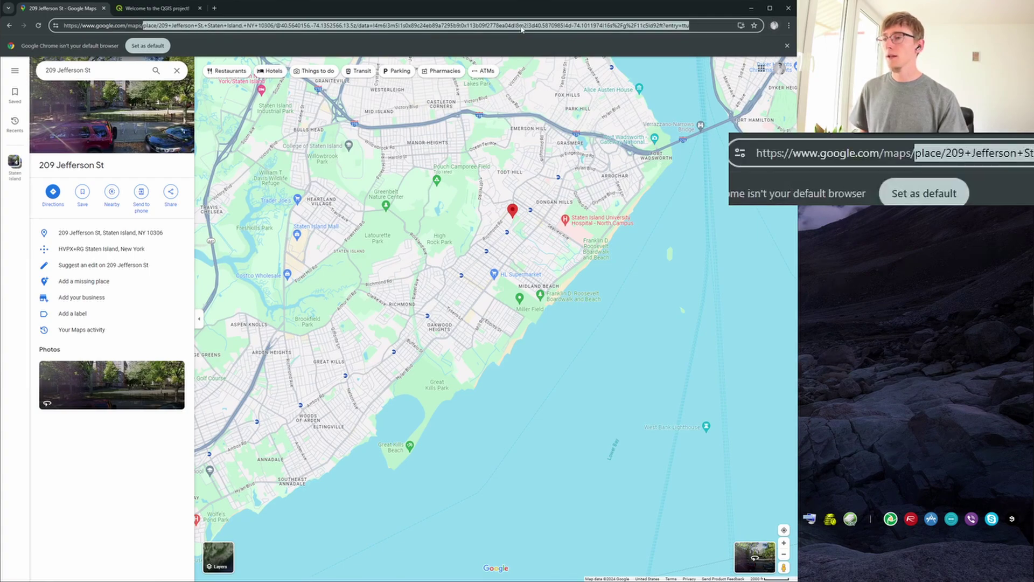
{"action": "key", "text": "BackSpace"}
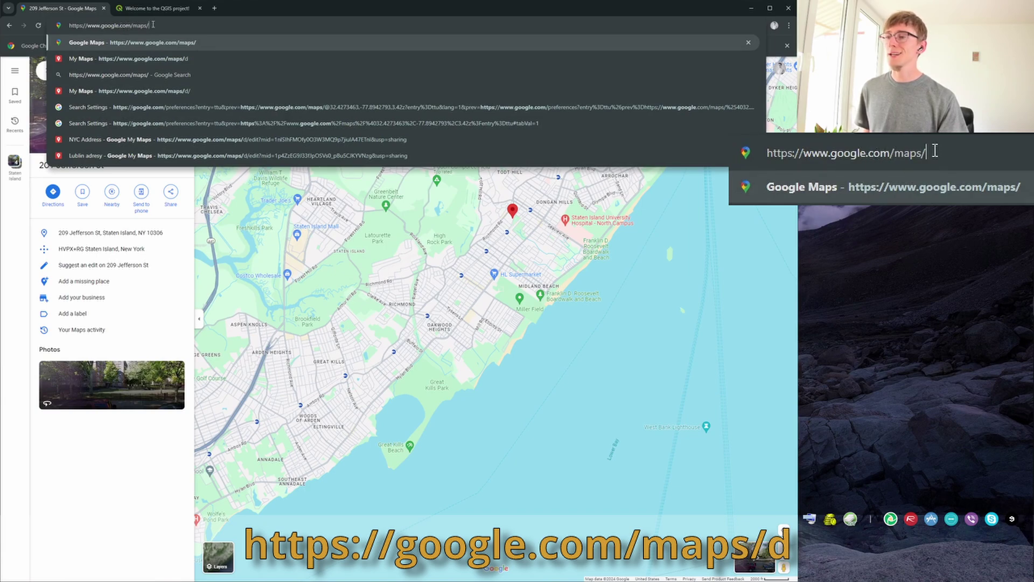
{"action": "type", "text": "d"}
{"action": "key", "text": "Return"}
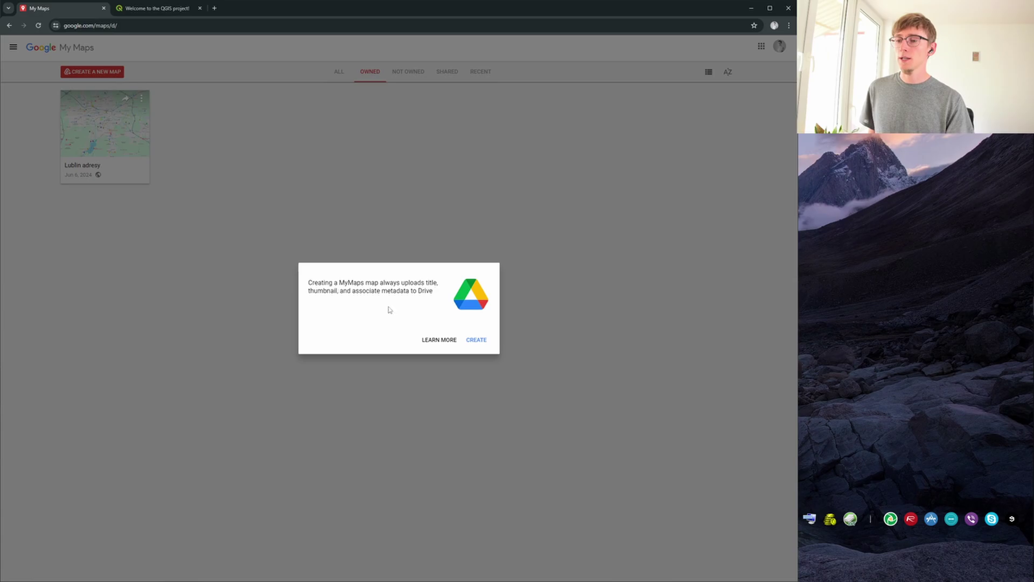
Create a new My Maps map, zoom out to the world, and start importing into Untitled layer.
{"action": "left_click", "coordinate": [476, 339]}
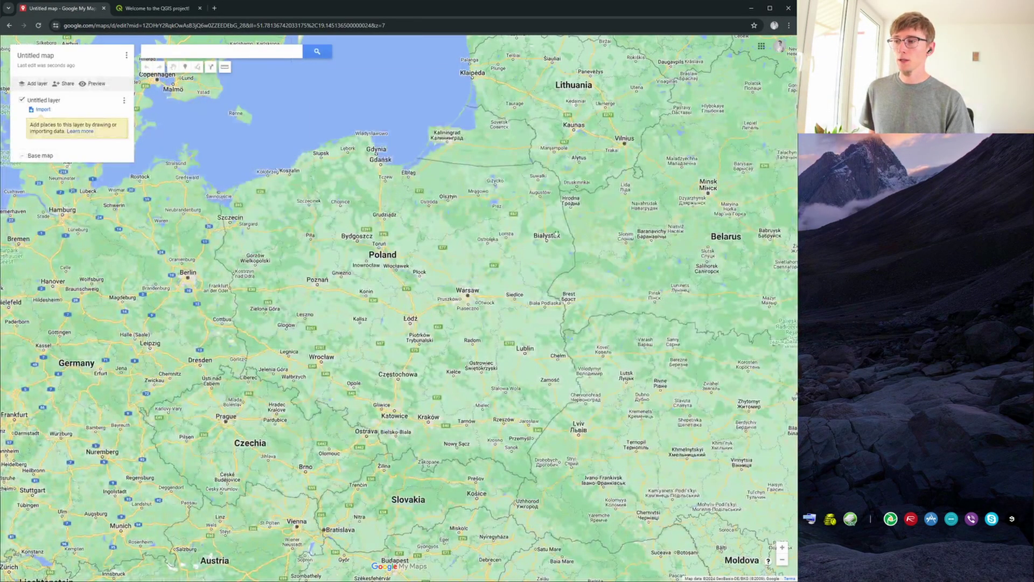
{"action": "scroll", "coordinate": [555, 234], "scroll_direction": "up", "scroll_amount": 5}
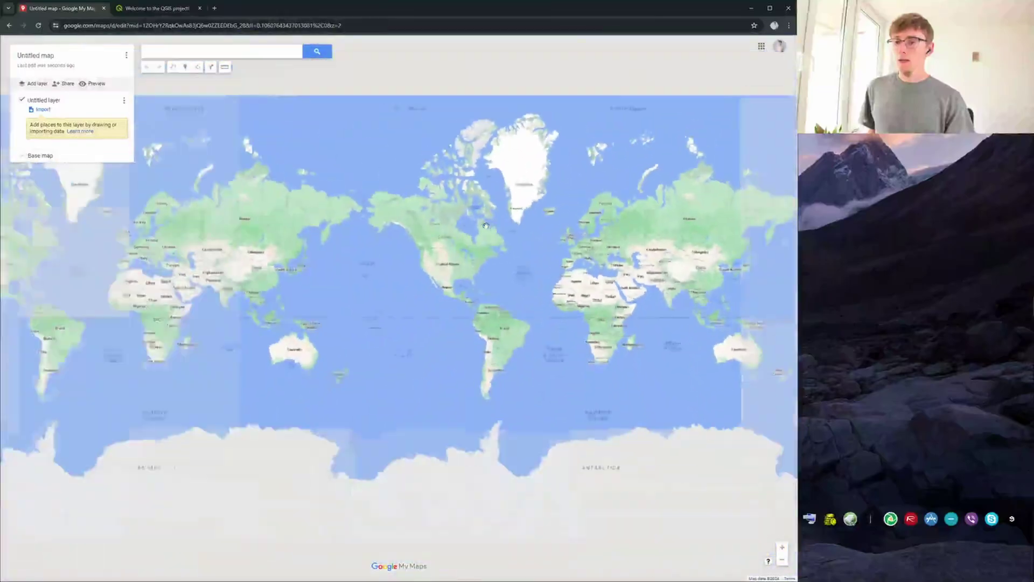
{"action": "scroll", "coordinate": [485, 225], "scroll_direction": "up", "scroll_amount": 1}
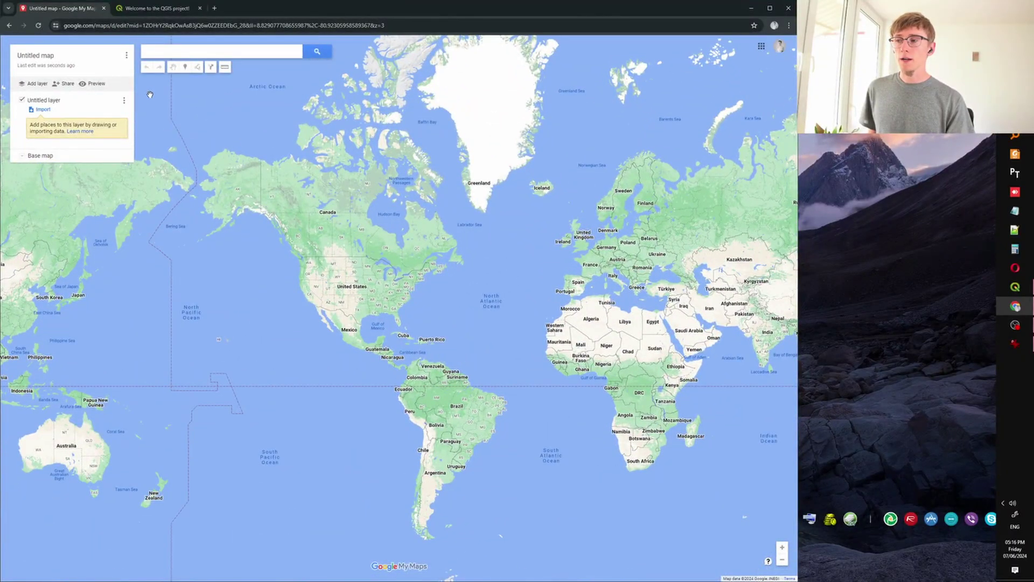
{"action": "left_click", "coordinate": [43, 109]}
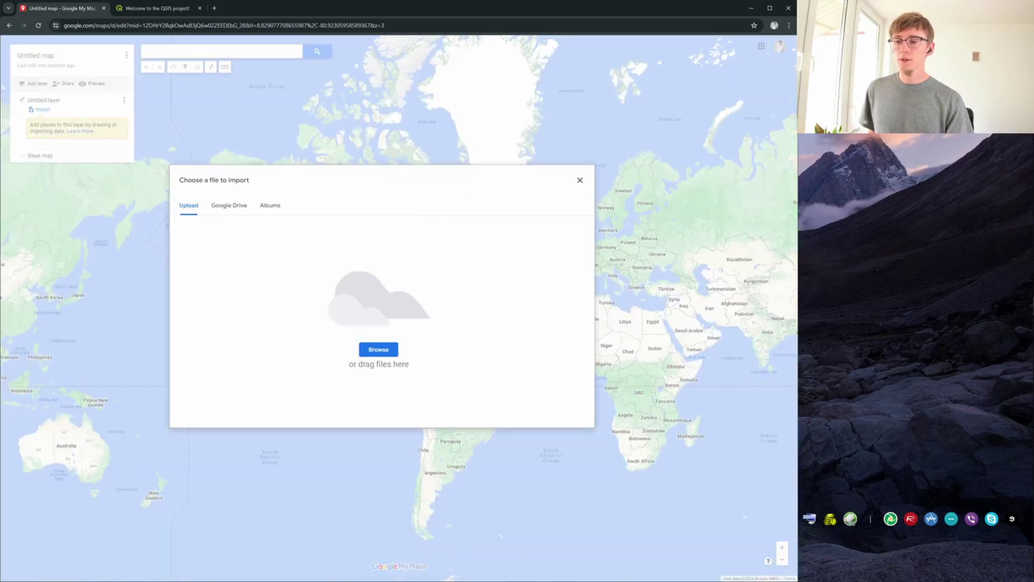
Import Address NYC.kml by dropping it onto the import area, then open the layer's grouping choices.
{"action": "left_click", "coordinate": [1014, 148]}
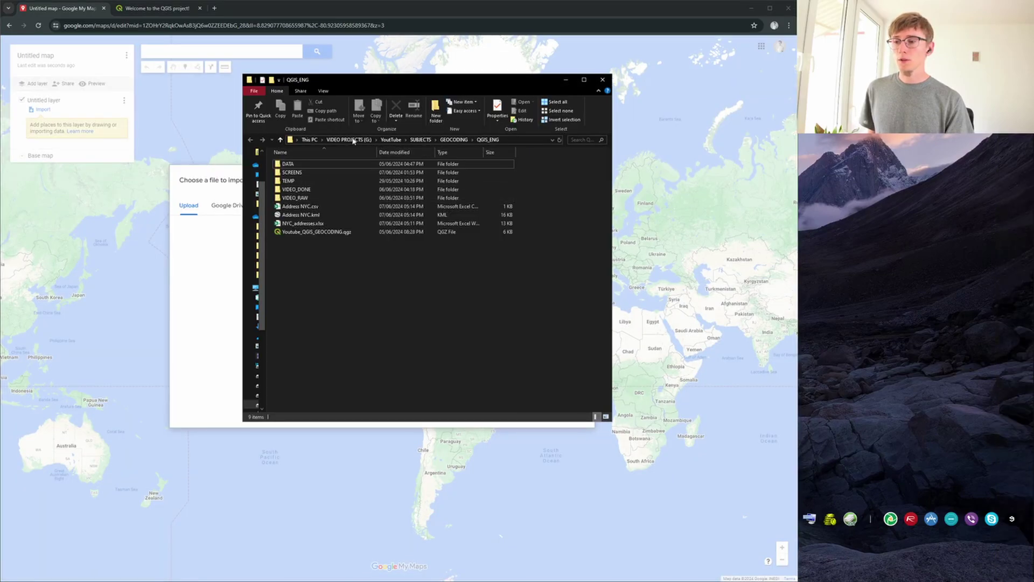
{"action": "left_click_drag", "start_coordinate": [395, 82], "coordinate": [573, 61]}
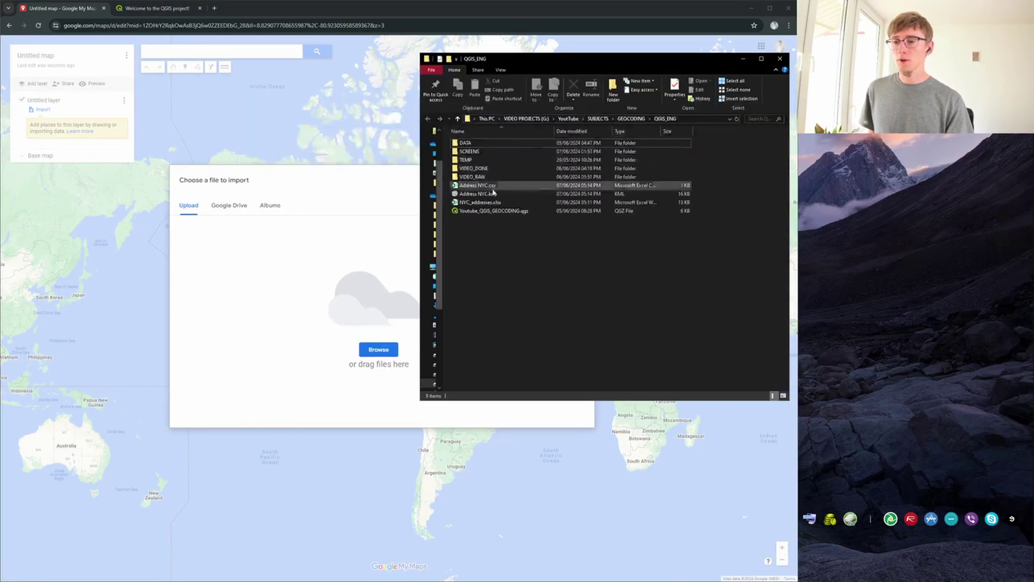
{"action": "left_click_drag", "start_coordinate": [486, 198], "coordinate": [377, 249]}
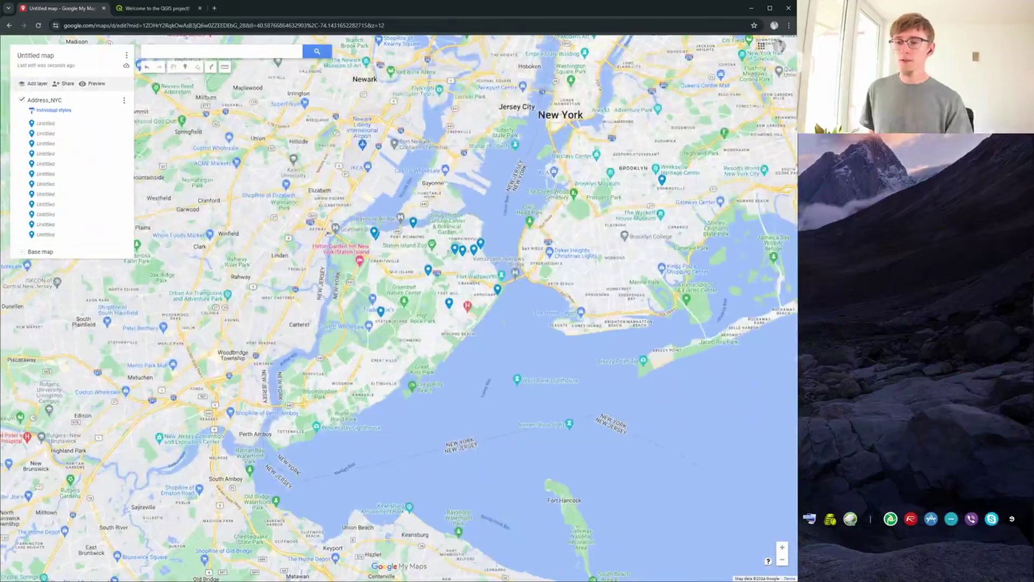
{"action": "scroll", "coordinate": [395, 258], "scroll_direction": "down", "scroll_amount": 1}
{"action": "scroll", "coordinate": [411, 248], "scroll_direction": "up", "scroll_amount": 2}
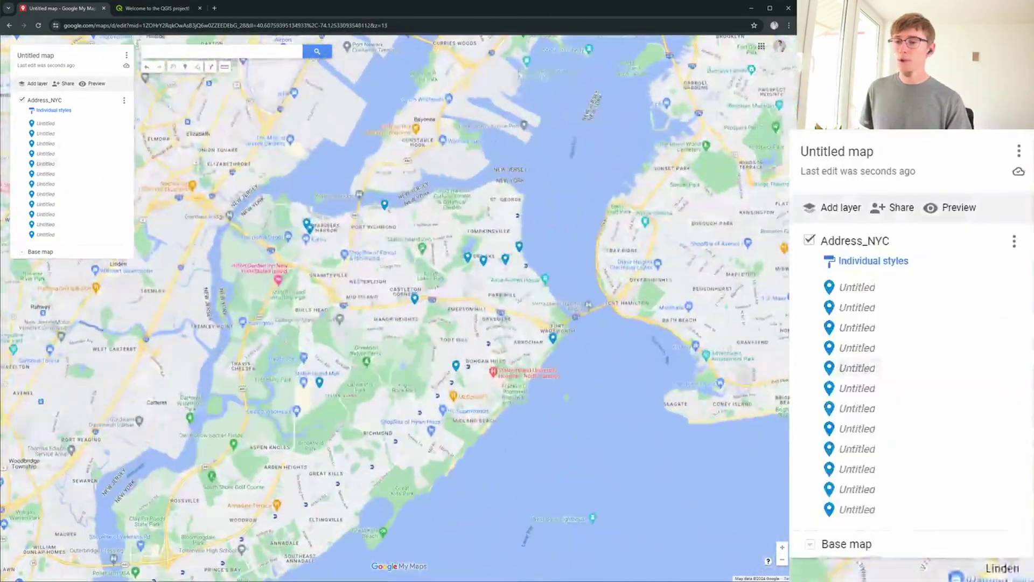
{"action": "scroll", "coordinate": [323, 159], "scroll_direction": "down", "scroll_amount": 1}
{"action": "left_click", "coordinate": [59, 109]}
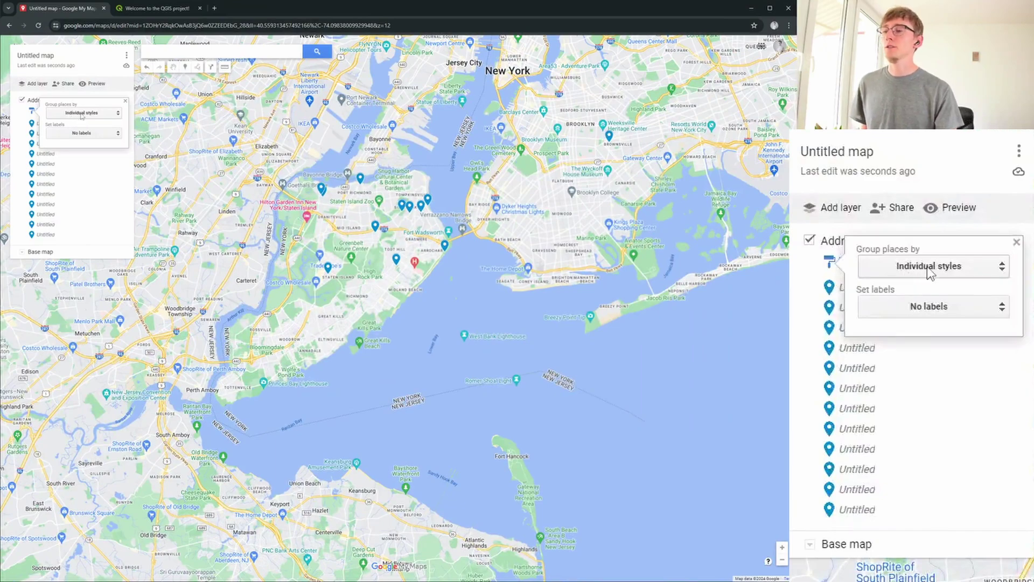
{"action": "left_click", "coordinate": [82, 115]}
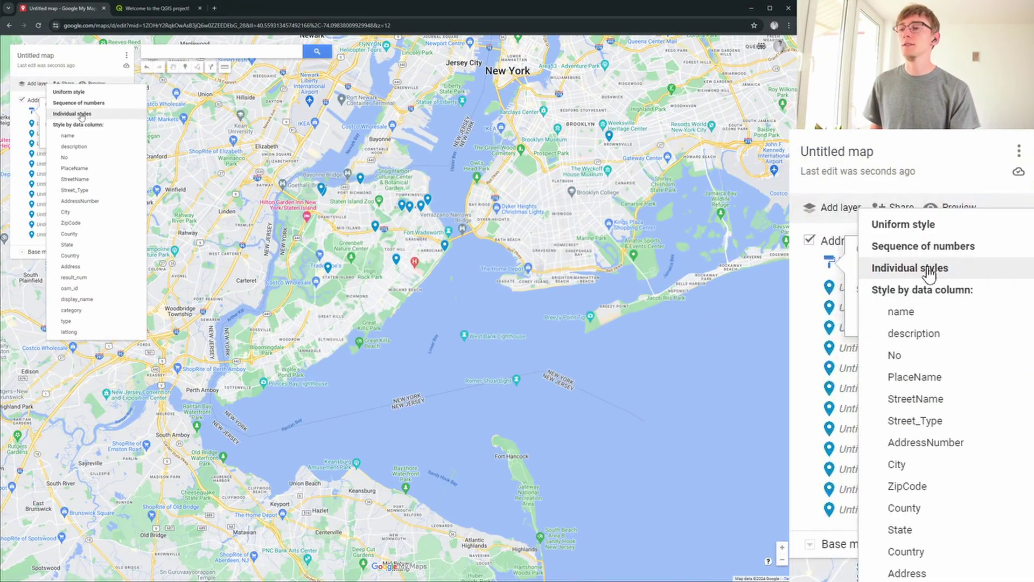
Group the Address_NYC layer's pins by the Address column, one colour per address.
{"action": "left_click", "coordinate": [957, 575]}
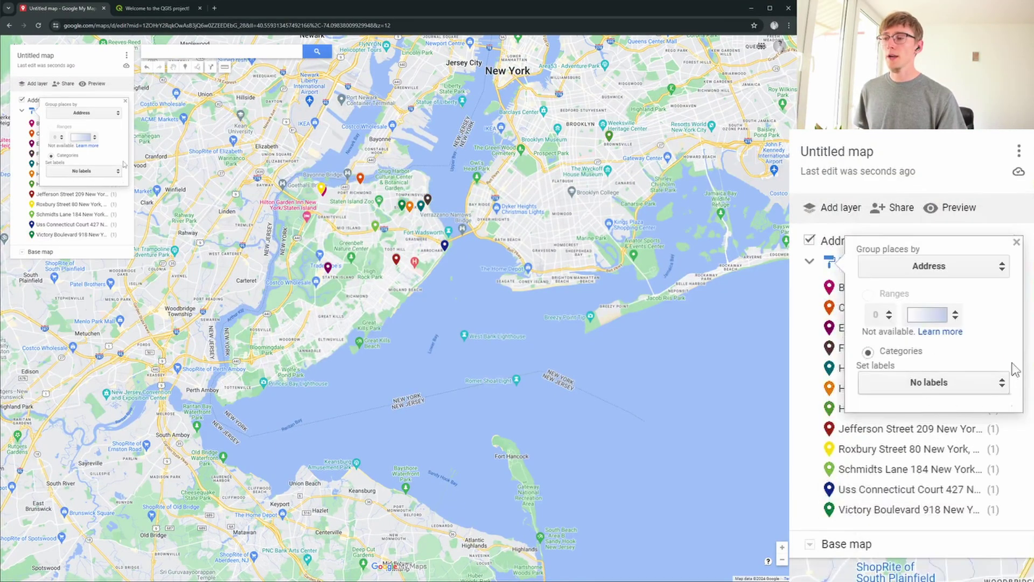
{"action": "left_click", "coordinate": [1015, 245]}
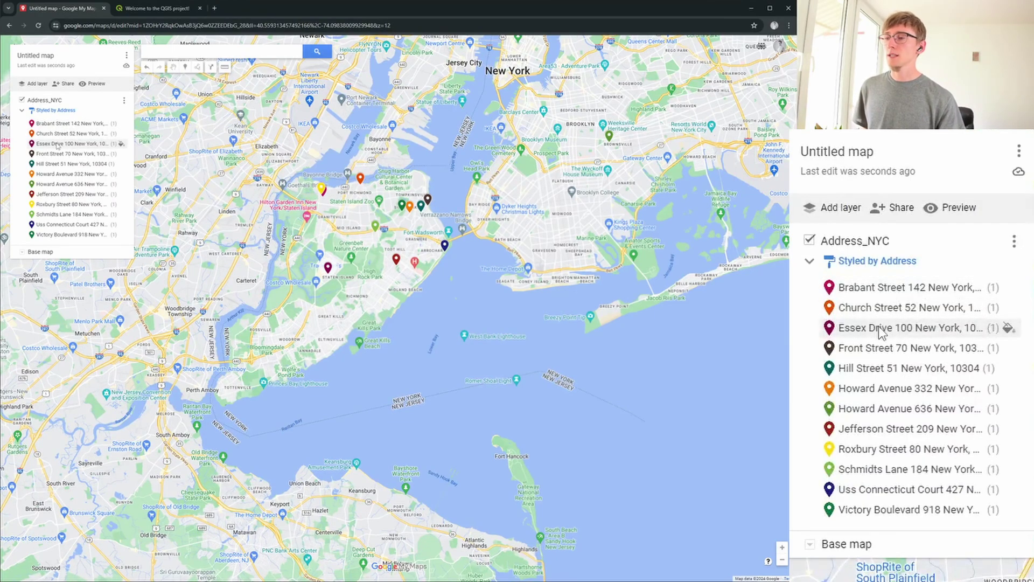
Rename the map title to 'Address NYC'.
{"action": "left_click", "coordinate": [43, 56]}
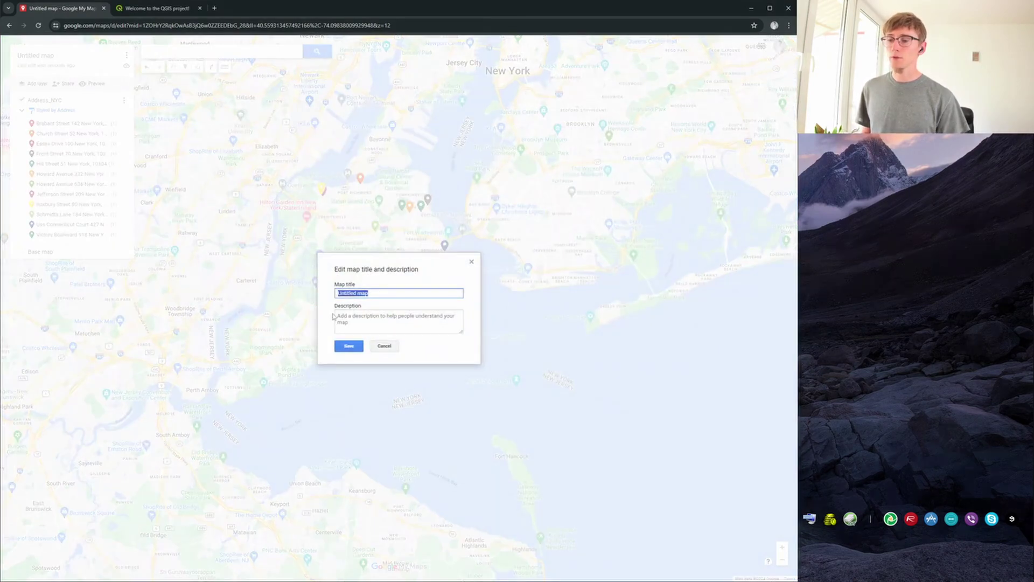
{"action": "type", "text": "A"}
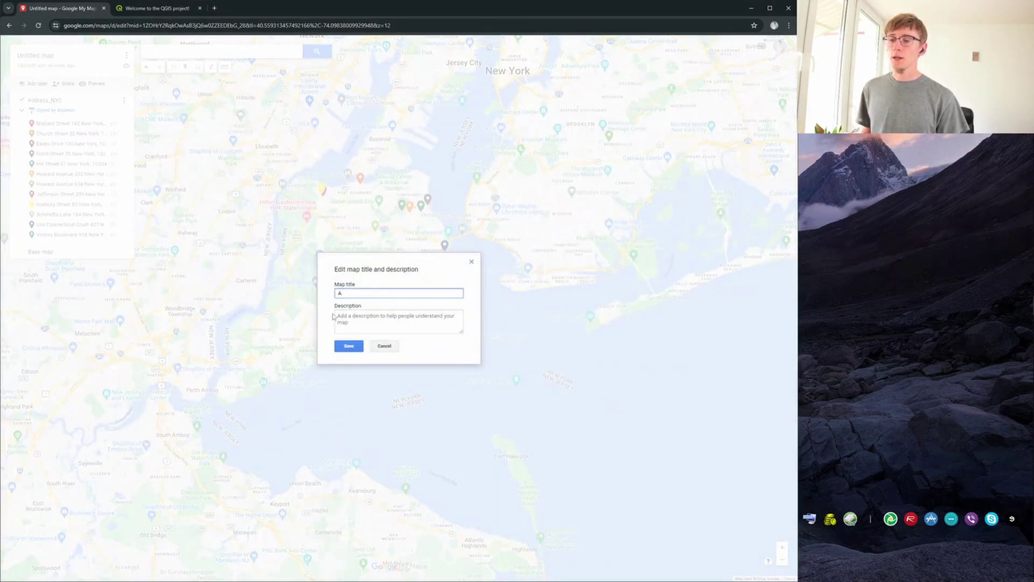
{"action": "type", "text": "ddress"}
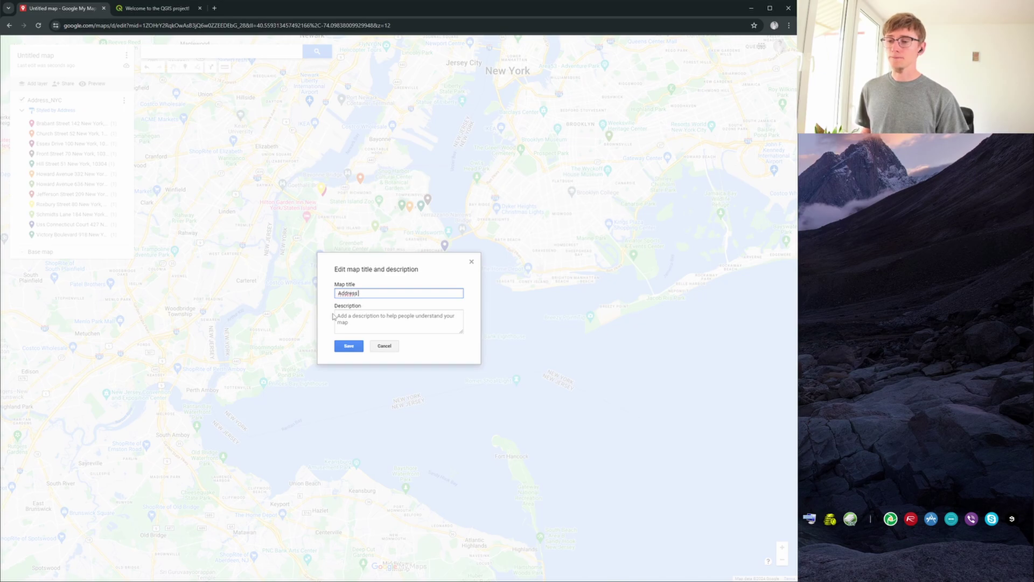
{"action": "type", "text": " NYC"}
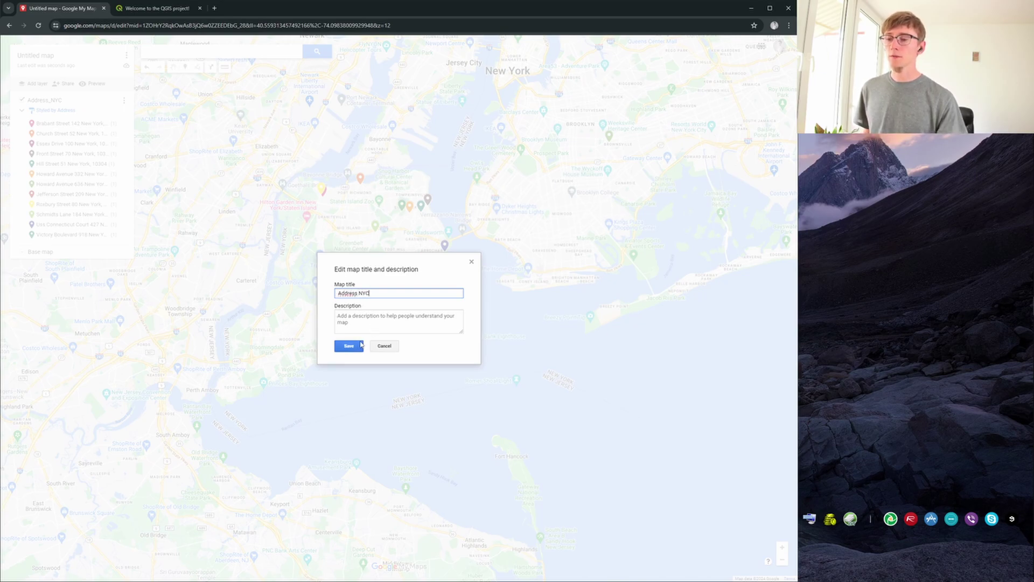
{"action": "left_click", "coordinate": [348, 345]}
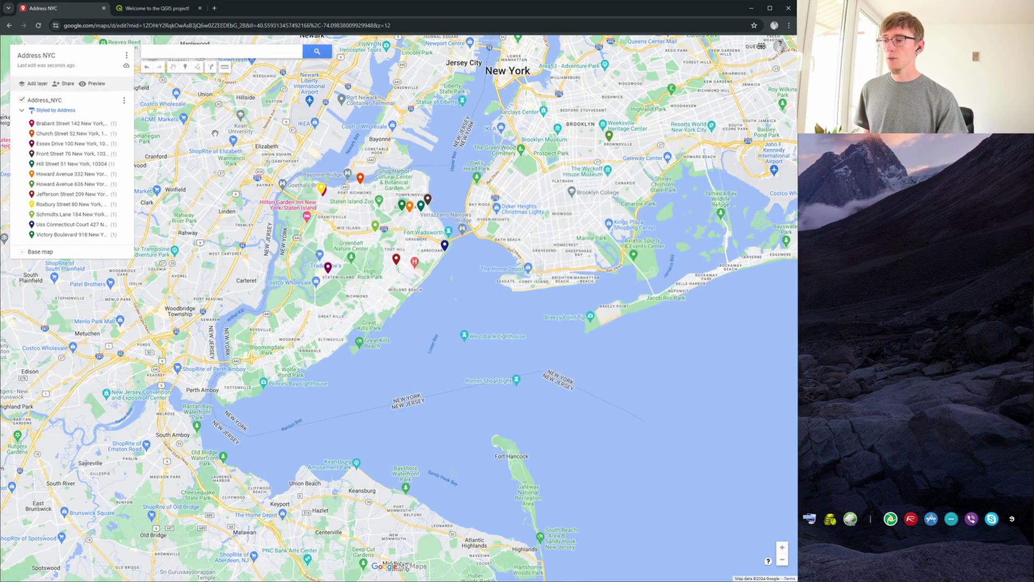
Switch the base map to the standard road map and open the Front Street marker's details.
{"action": "scroll", "coordinate": [265, 164], "scroll_direction": "up", "scroll_amount": 1}
{"action": "left_click_drag", "start_coordinate": [518, 200], "coordinate": [474, 185]}
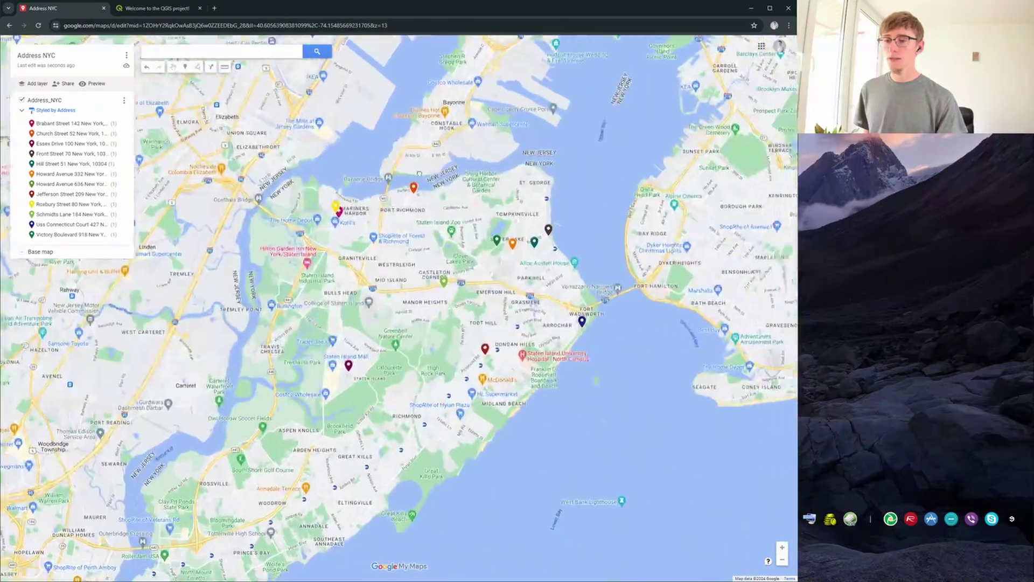
{"action": "left_click", "coordinate": [24, 251]}
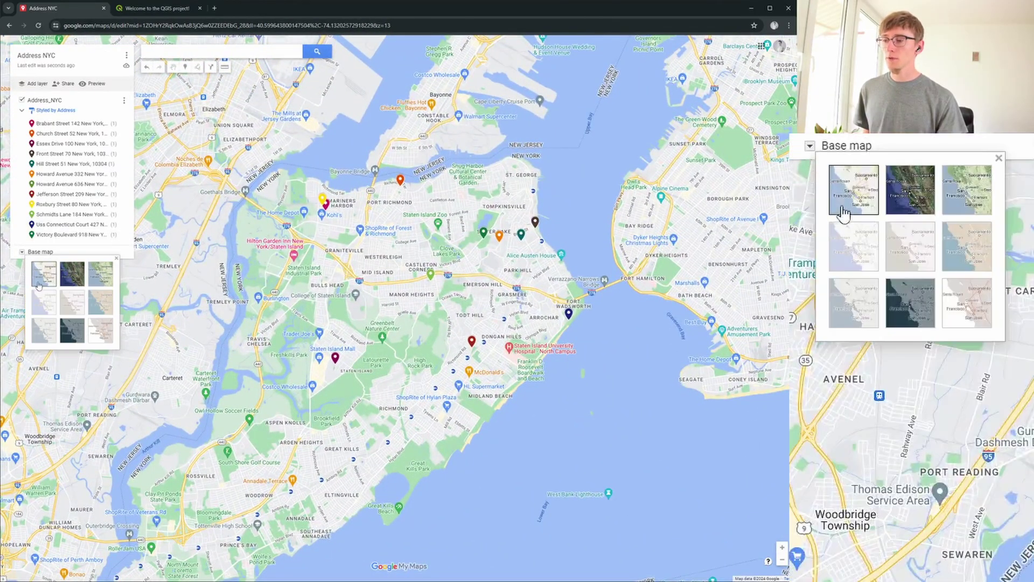
{"action": "left_click", "coordinate": [50, 271]}
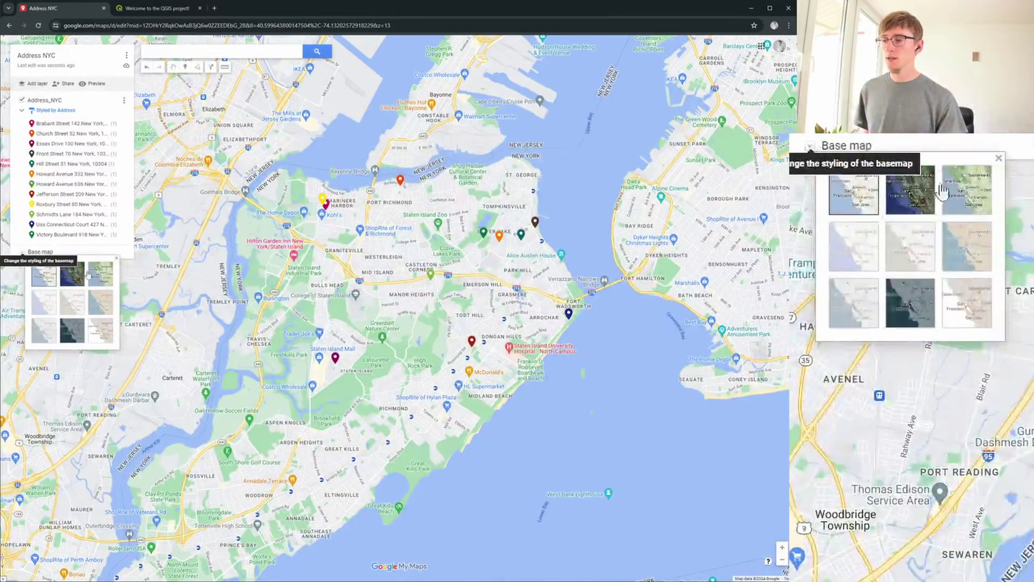
{"action": "left_click", "coordinate": [79, 253]}
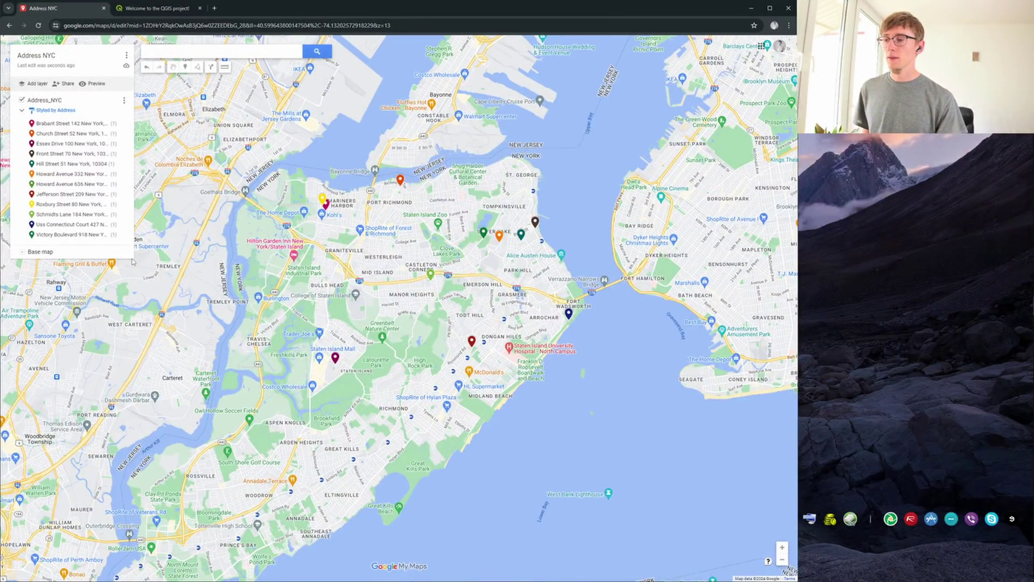
{"action": "left_click", "coordinate": [535, 221]}
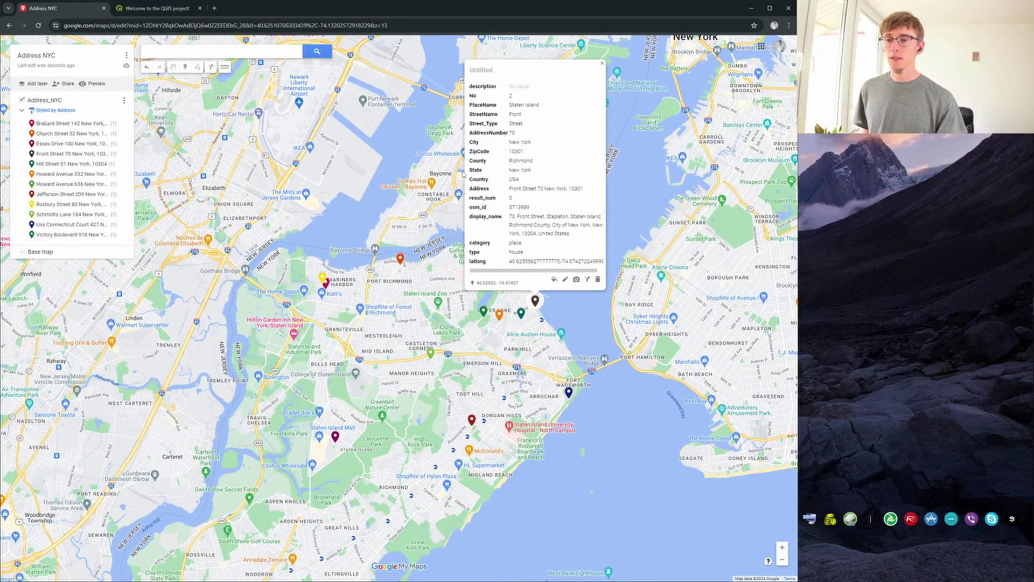
Make the Front Street marker take its title from the Address field and save it.
{"action": "left_click", "coordinate": [565, 279]}
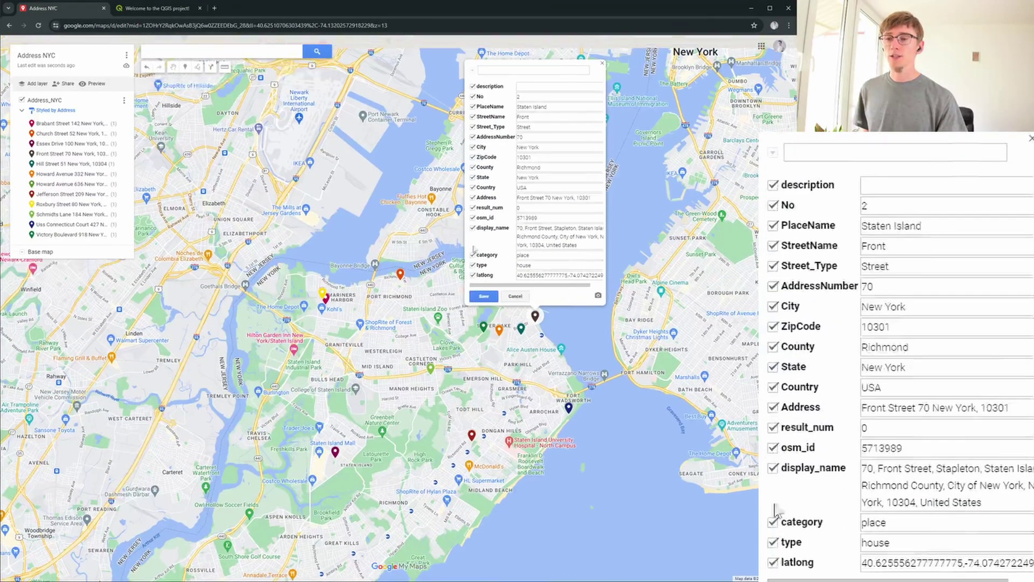
{"action": "left_click", "coordinate": [473, 71]}
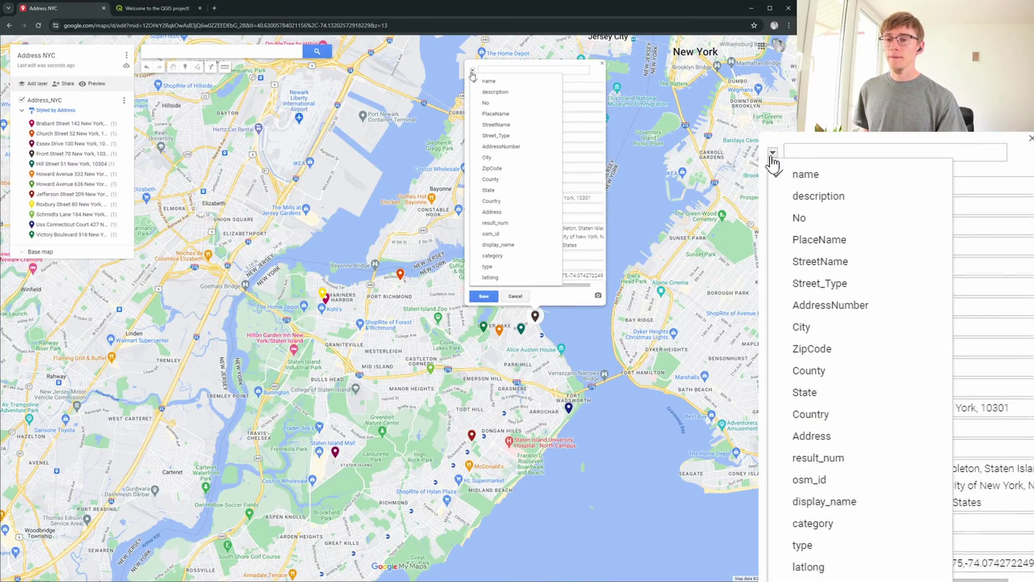
{"action": "left_click", "coordinate": [492, 212]}
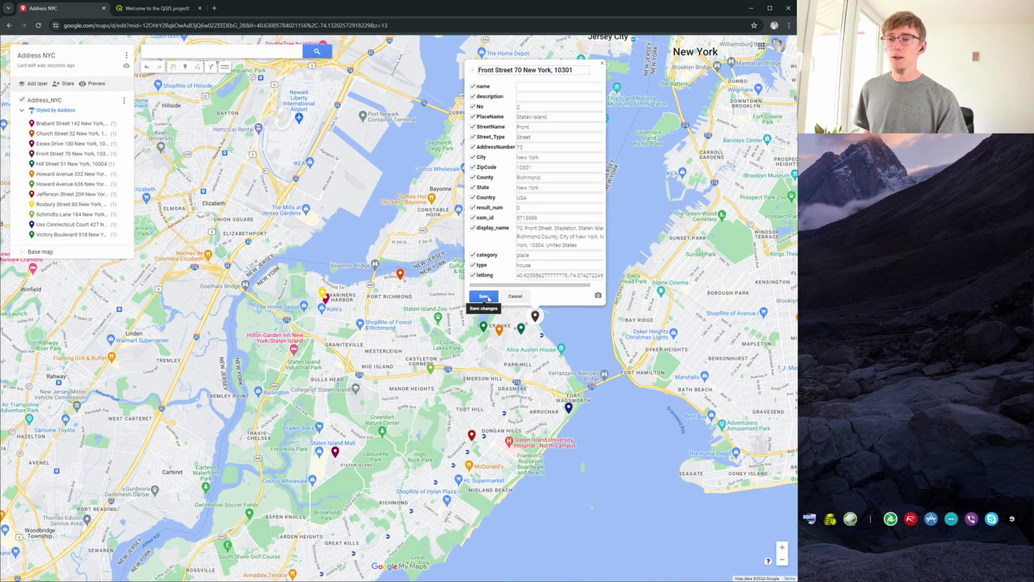
{"action": "left_click", "coordinate": [484, 296]}
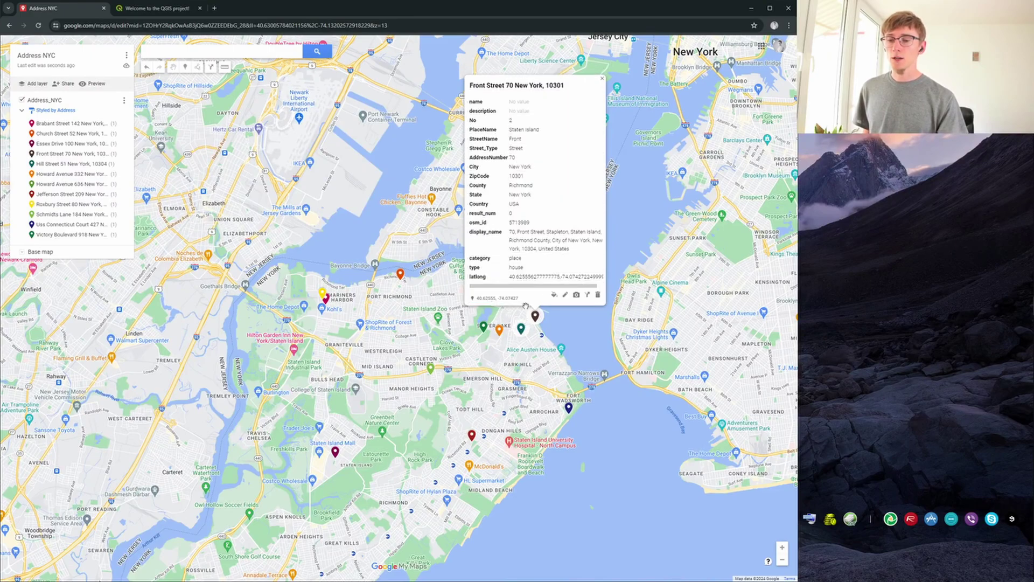
{"action": "left_click", "coordinate": [499, 330]}
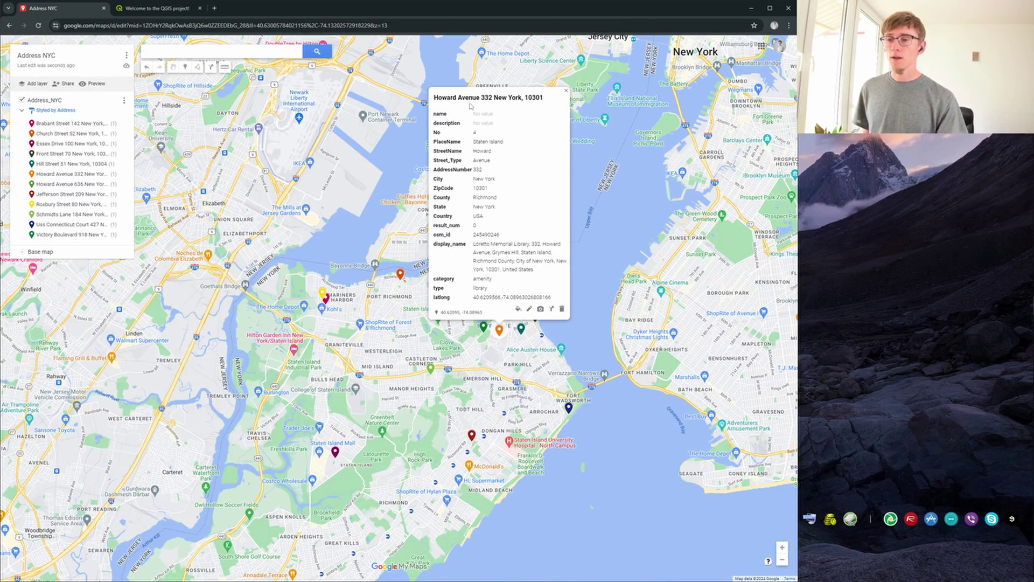
{"action": "left_click", "coordinate": [471, 437]}
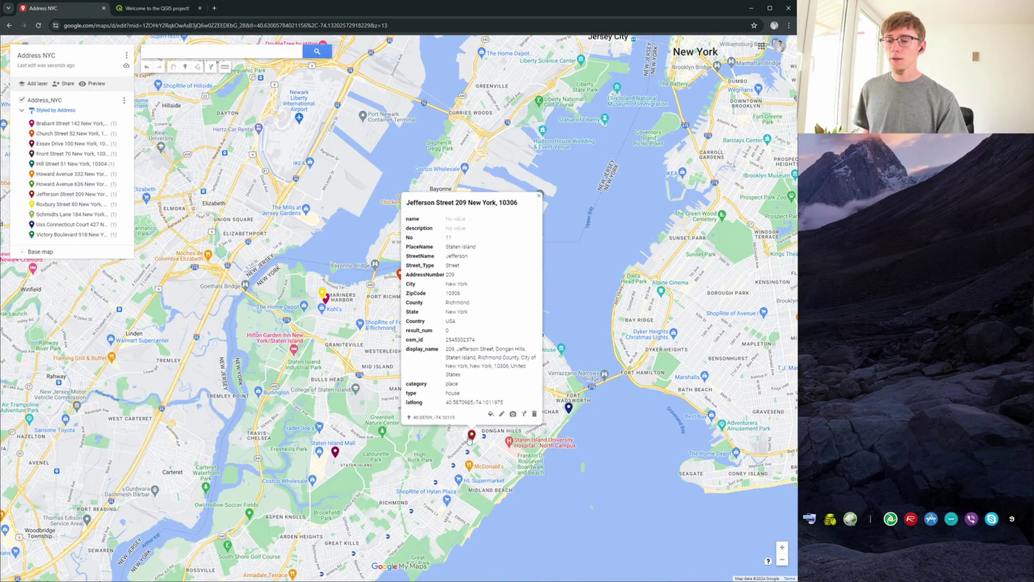
{"action": "left_click", "coordinate": [539, 197]}
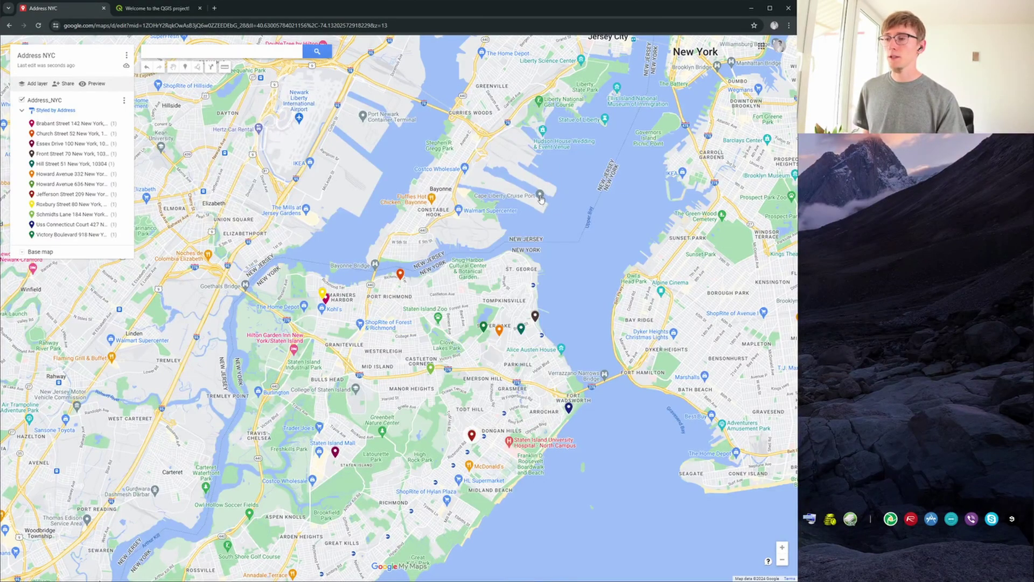
Make the map viewable by anyone with the link and copy the share link.
{"action": "left_click", "coordinate": [66, 84]}
{"action": "left_click", "coordinate": [326, 272]}
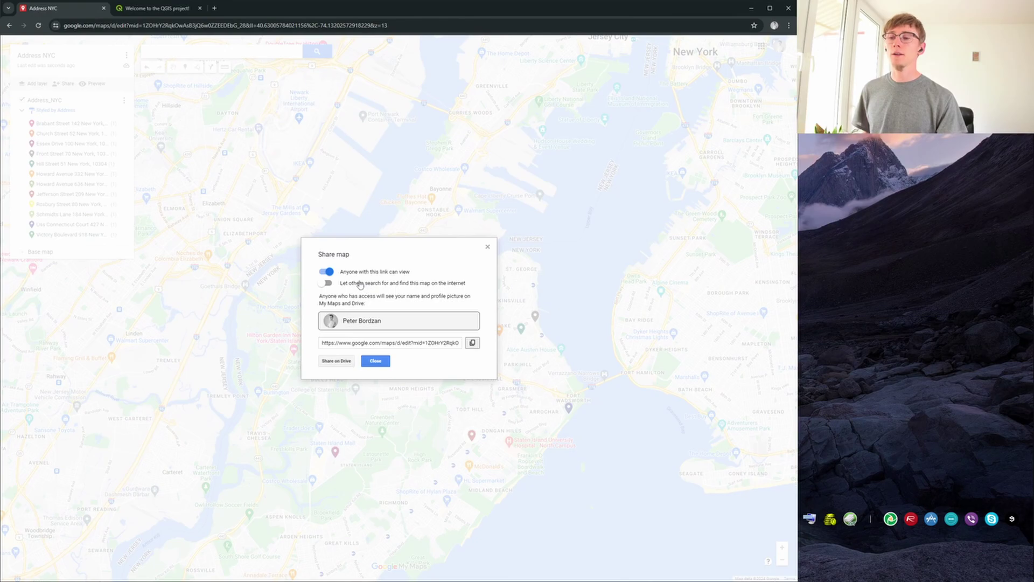
{"action": "left_click", "coordinate": [472, 343]}
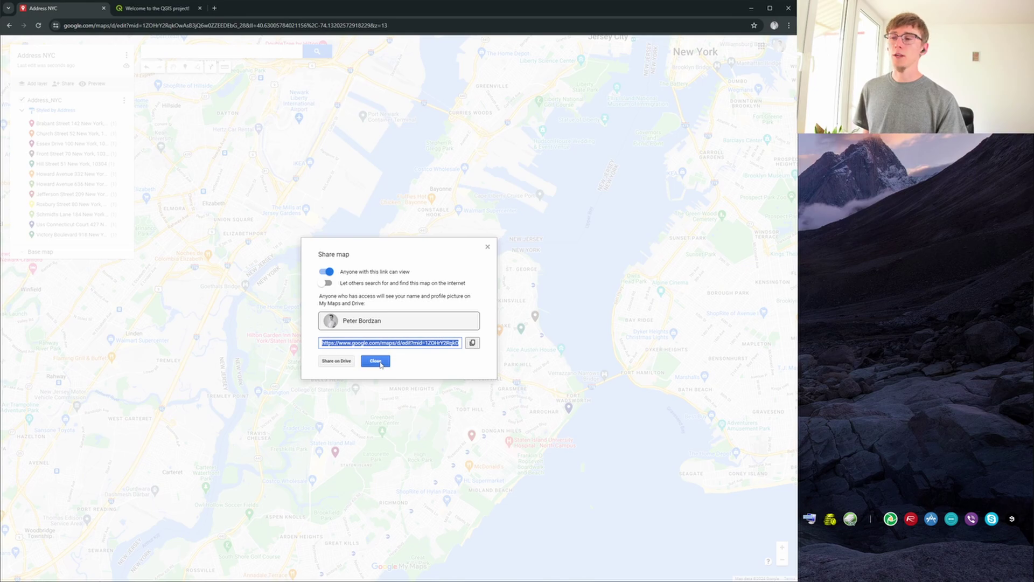
{"action": "left_click", "coordinate": [375, 361]}
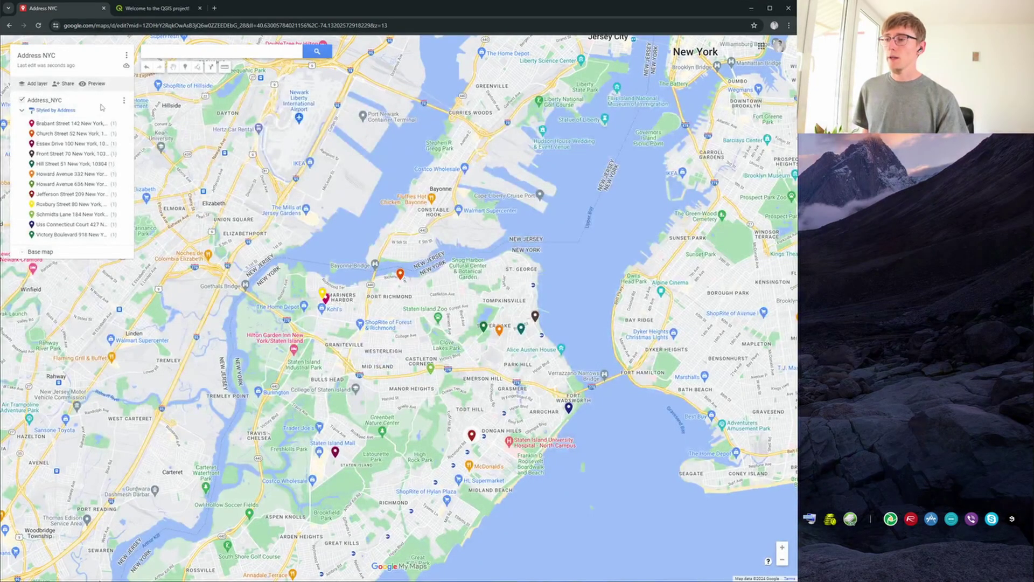
{"action": "left_click", "coordinate": [96, 84]}
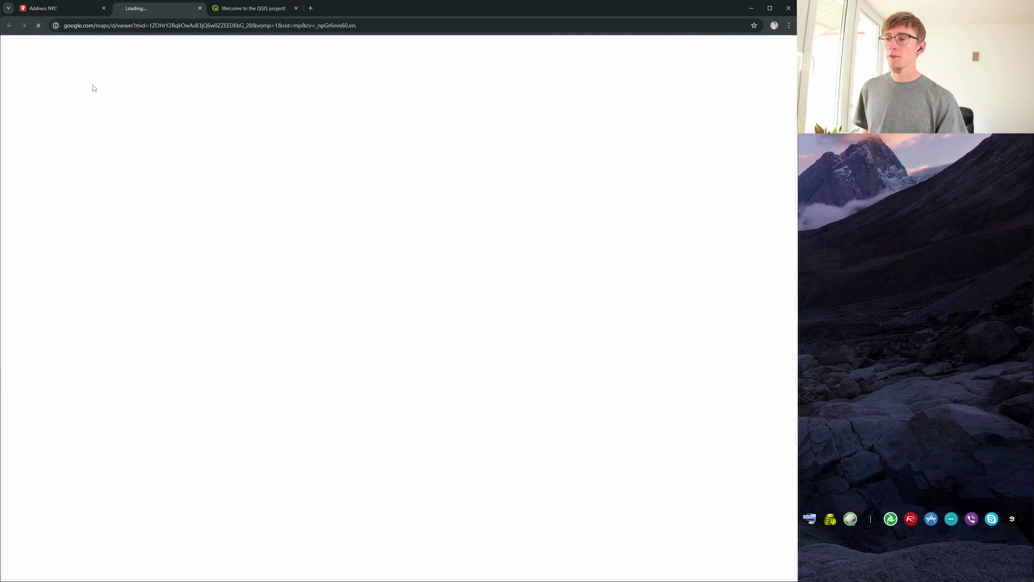
{"action": "scroll", "coordinate": [509, 175], "scroll_direction": "down", "scroll_amount": 2}
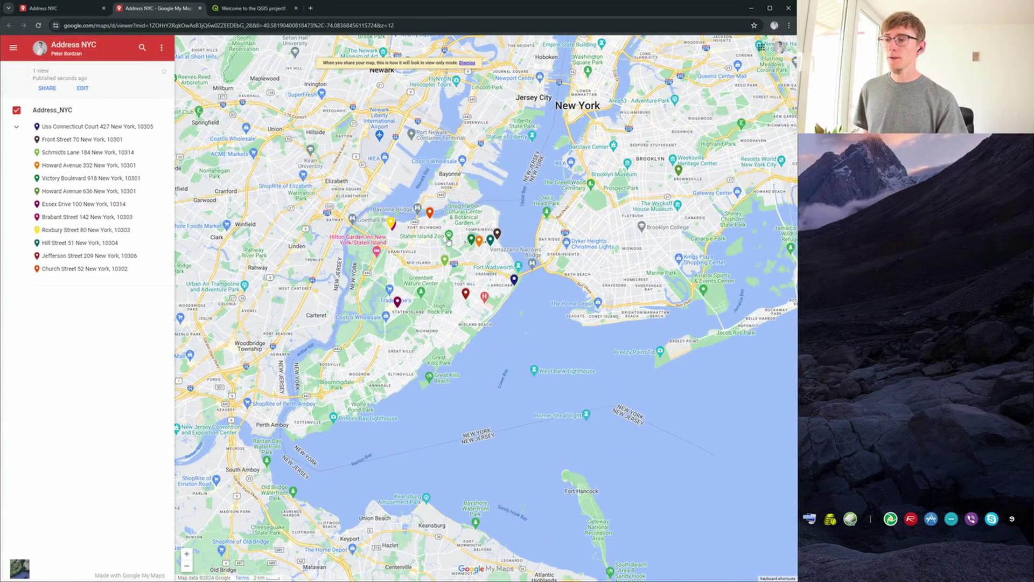
{"action": "left_click", "coordinate": [479, 240]}
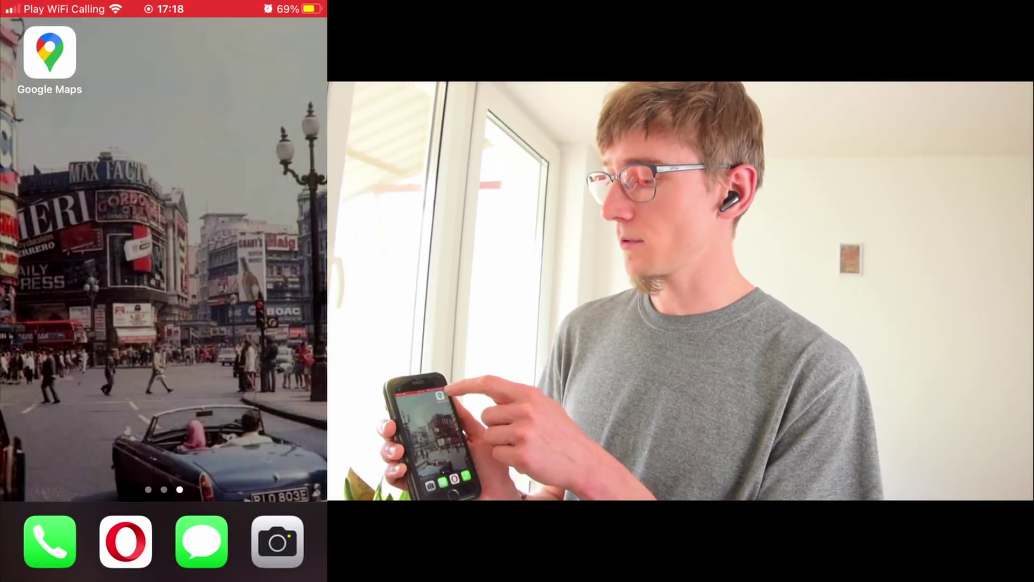
On the phone, open Google Maps and the saved Address NYC map.
{"action": "left_click", "coordinate": [50, 52]}
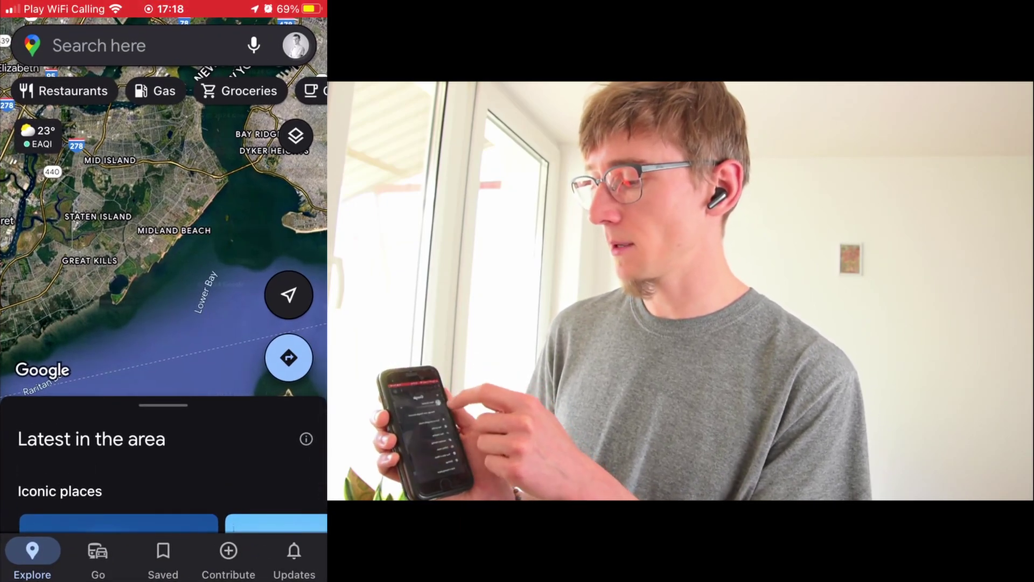
{"action": "left_click", "coordinate": [295, 45]}
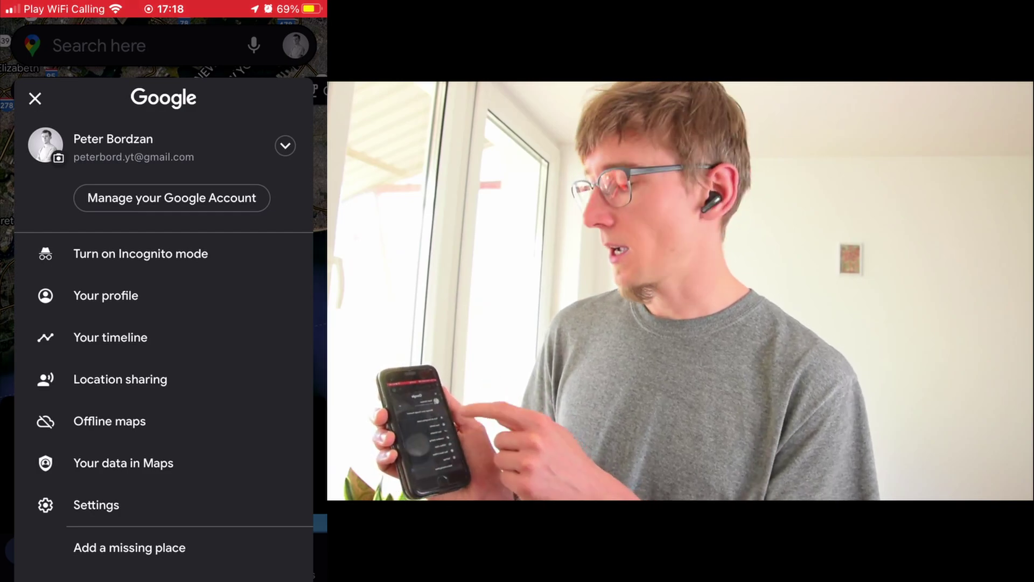
{"action": "left_click", "coordinate": [35, 98]}
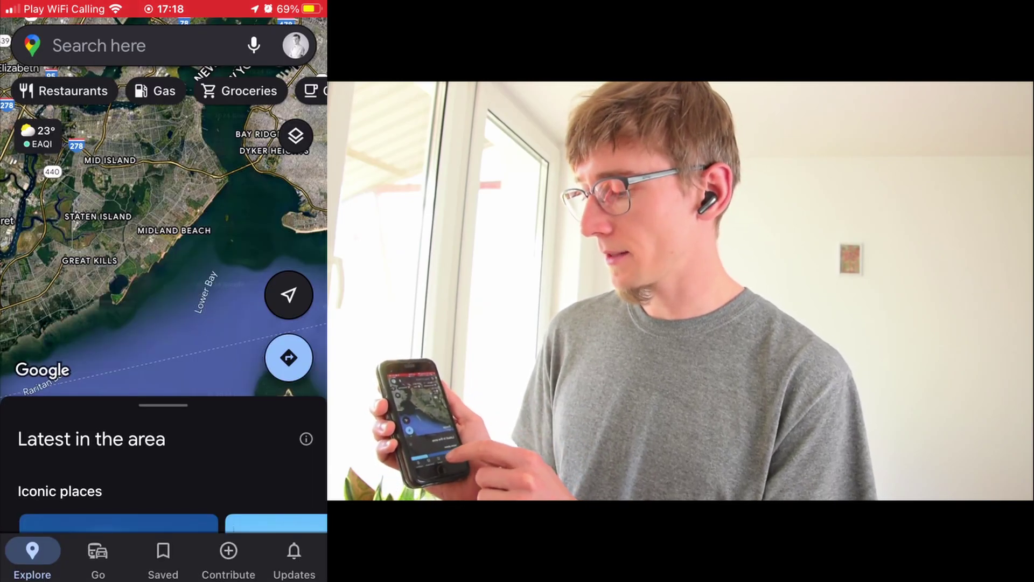
{"action": "left_click", "coordinate": [163, 555]}
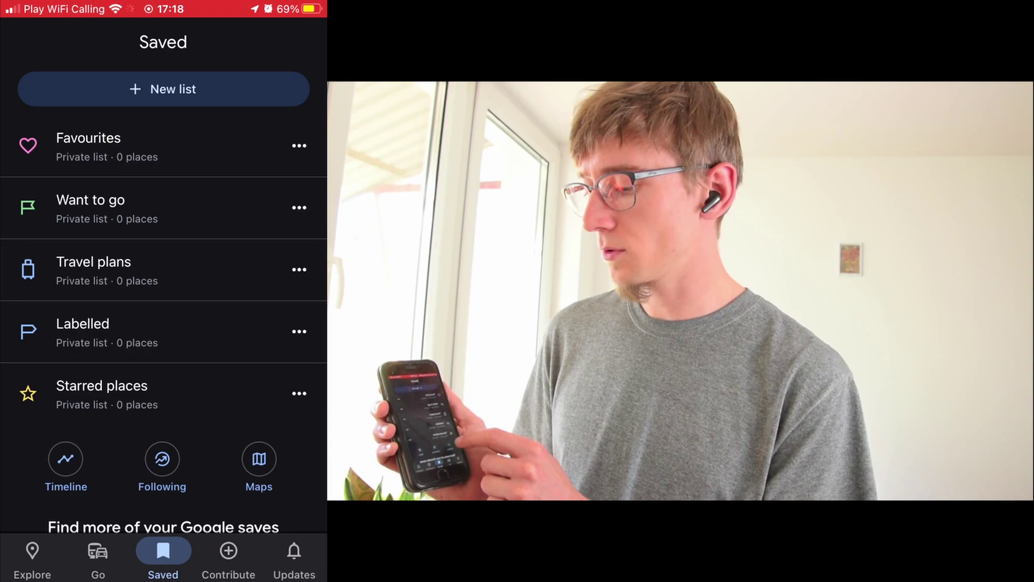
{"action": "left_click", "coordinate": [259, 459]}
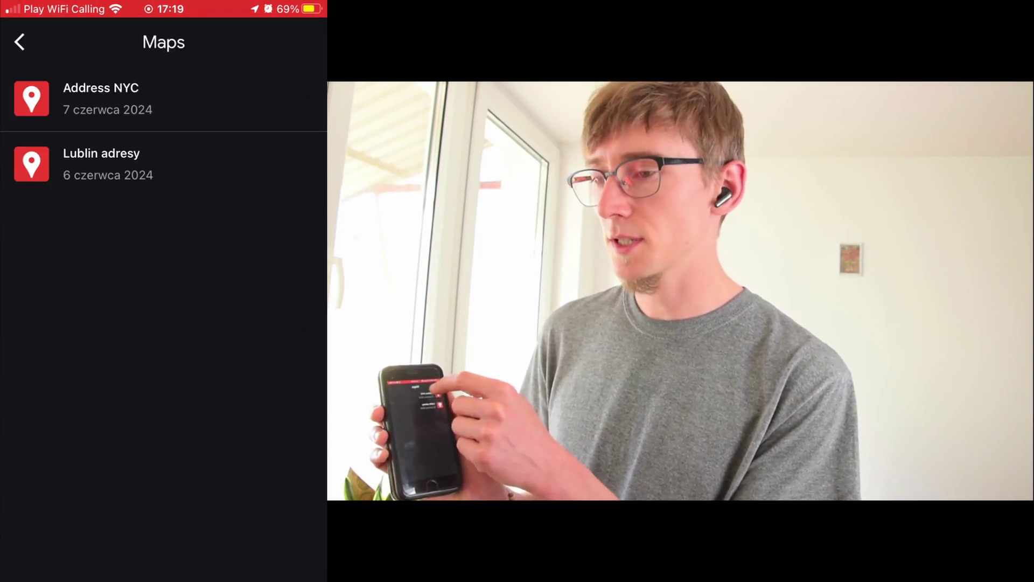
{"action": "left_click", "coordinate": [101, 98]}
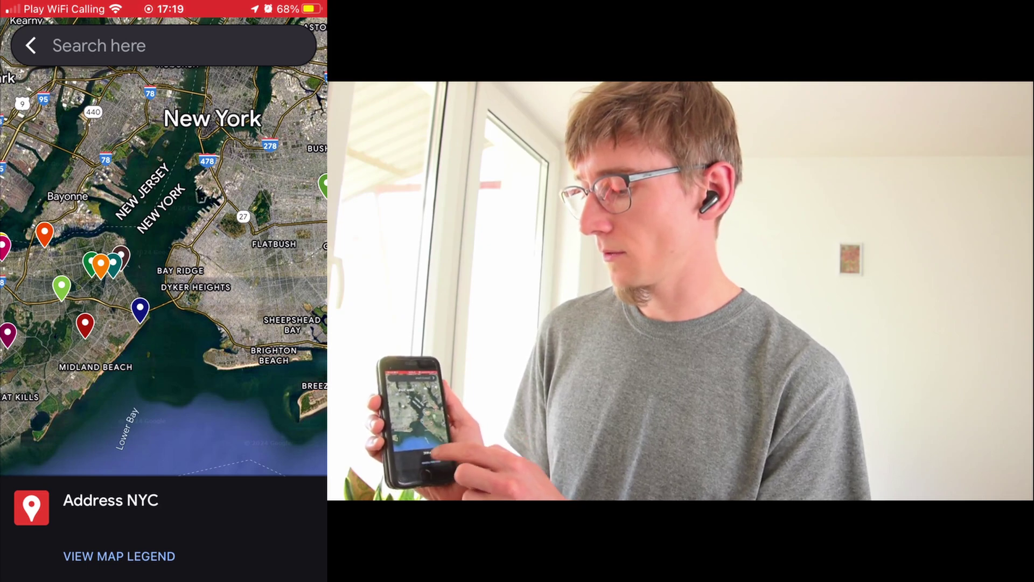
Open the Address NYC map legend, expand it to list all addresses, and return to the map.
{"action": "left_click", "coordinate": [119, 556]}
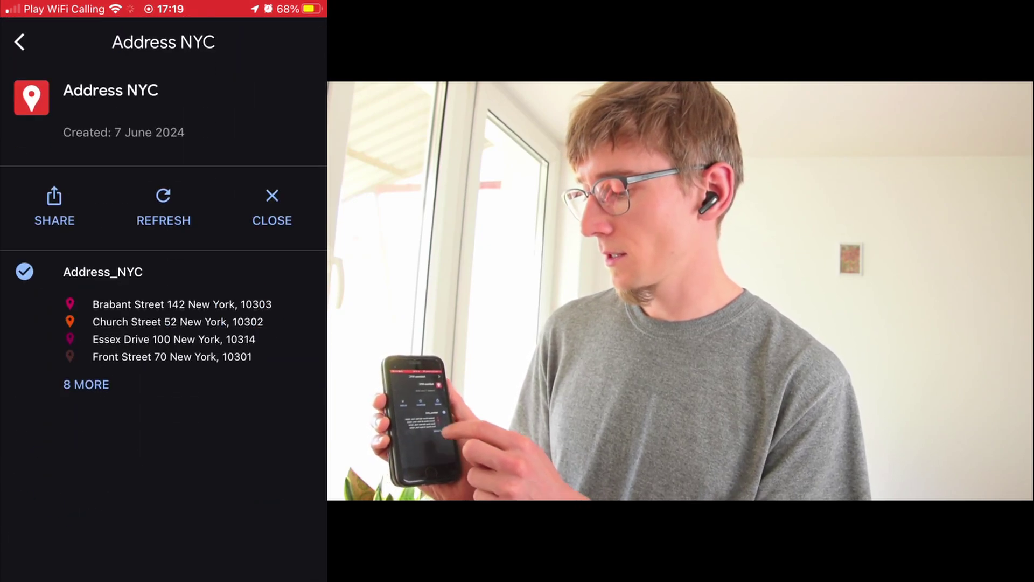
{"action": "left_click", "coordinate": [86, 384]}
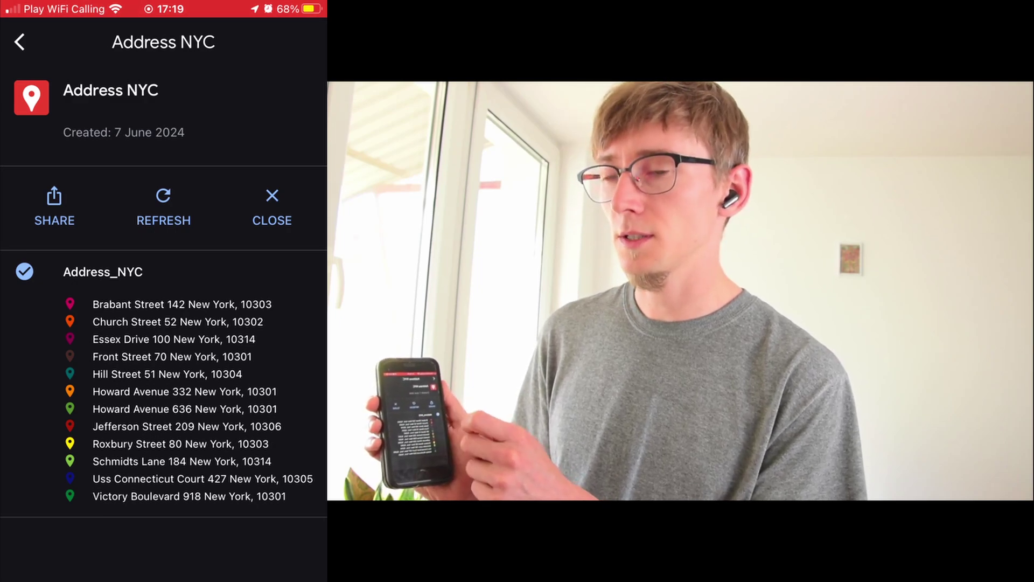
{"action": "left_click", "coordinate": [19, 41]}
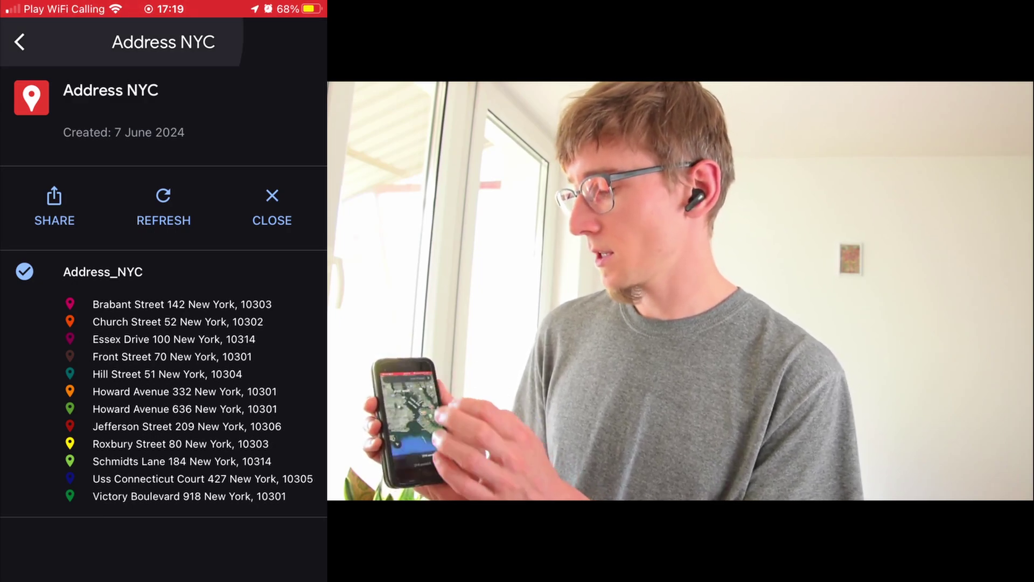
{"action": "left_click", "coordinate": [140, 308]}
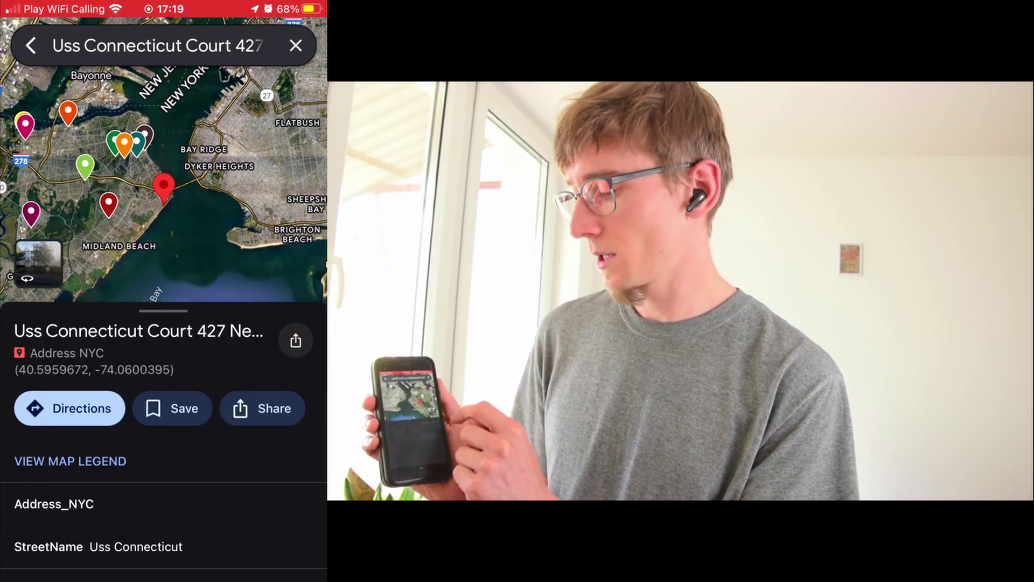
{"action": "left_click", "coordinate": [108, 204]}
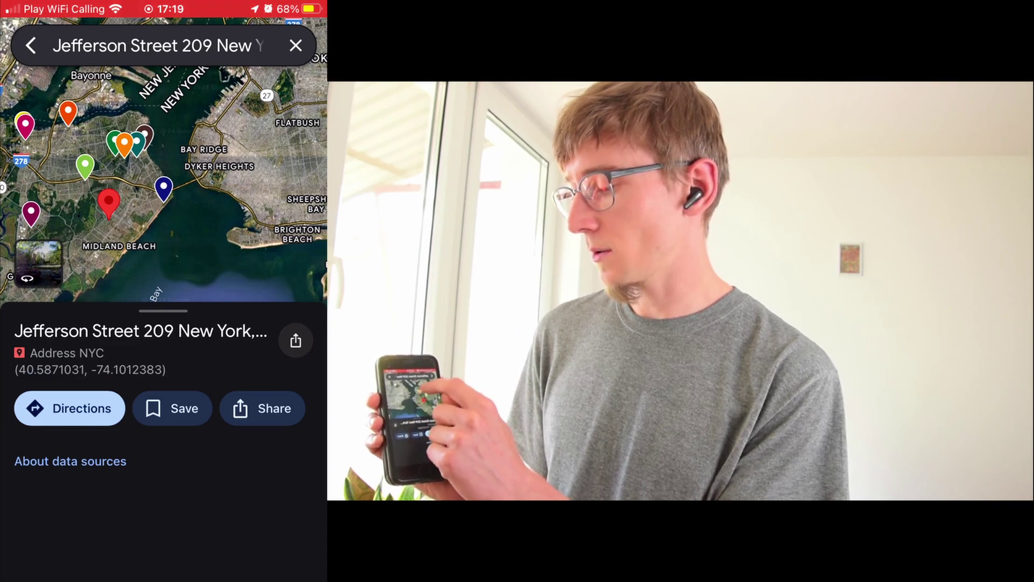
{"action": "left_click", "coordinate": [124, 143]}
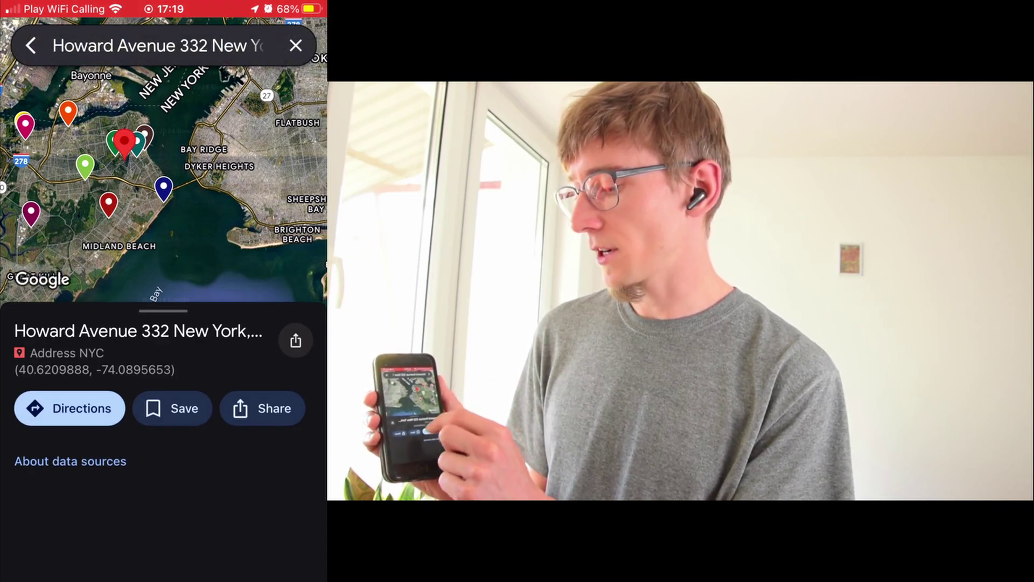